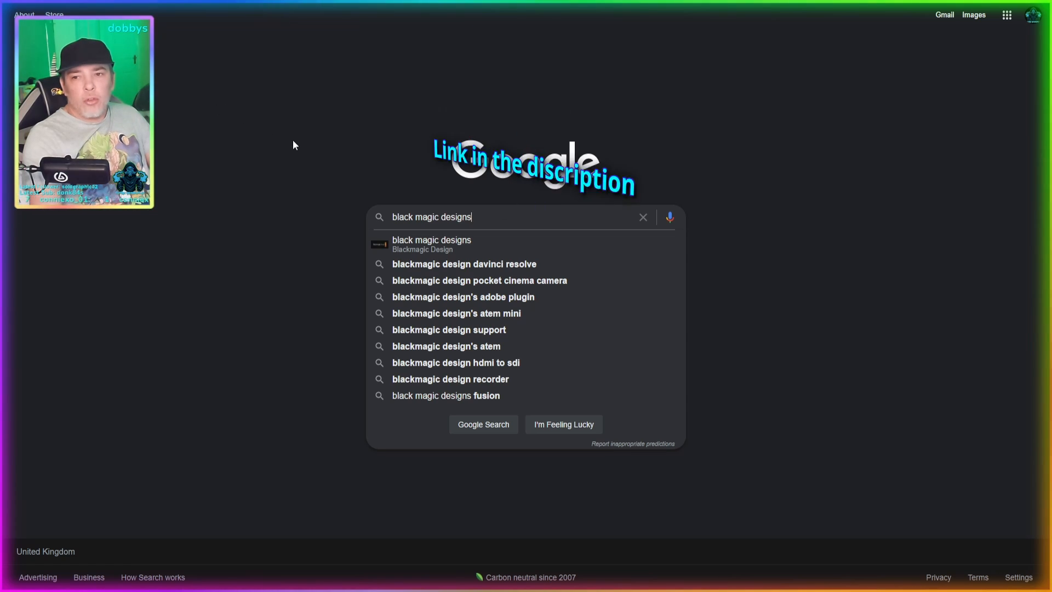
- Search Google for "black magic designs" and open the official Blackmagic Design website
key("Return")
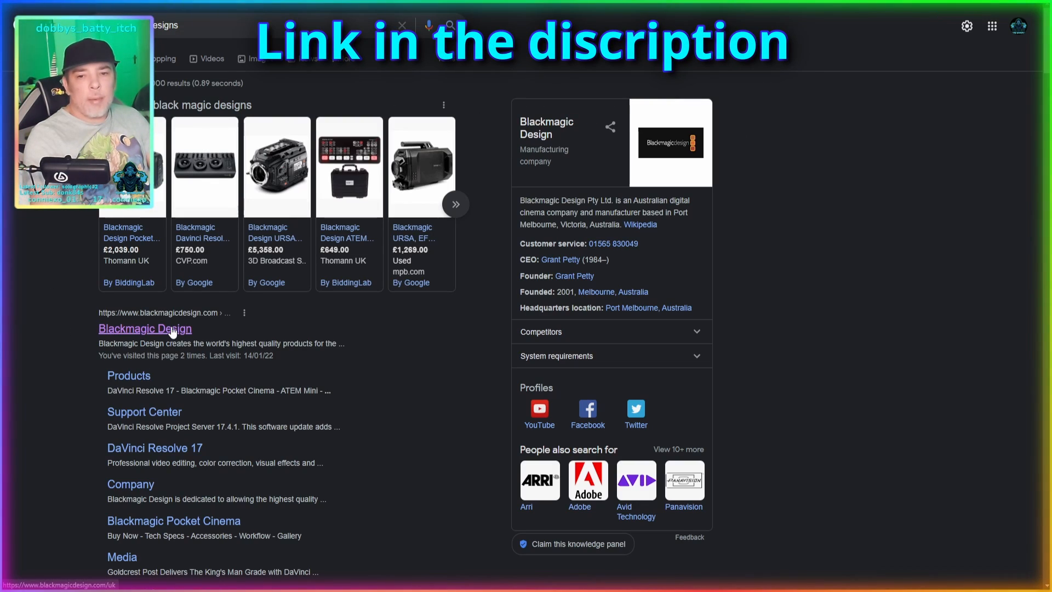
scroll(169, 332, "down", 2)
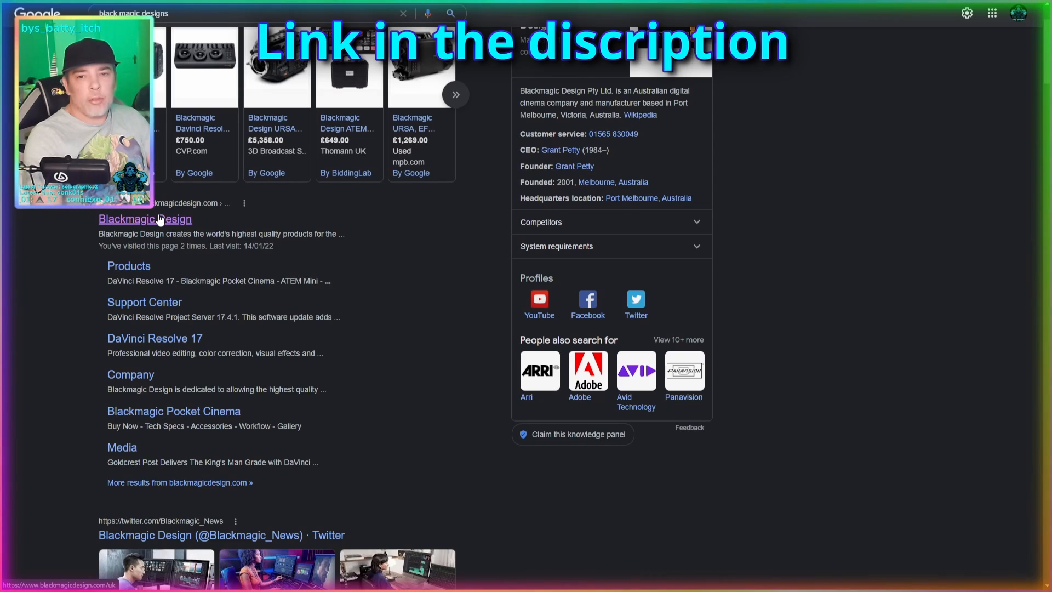
left_click(158, 219)
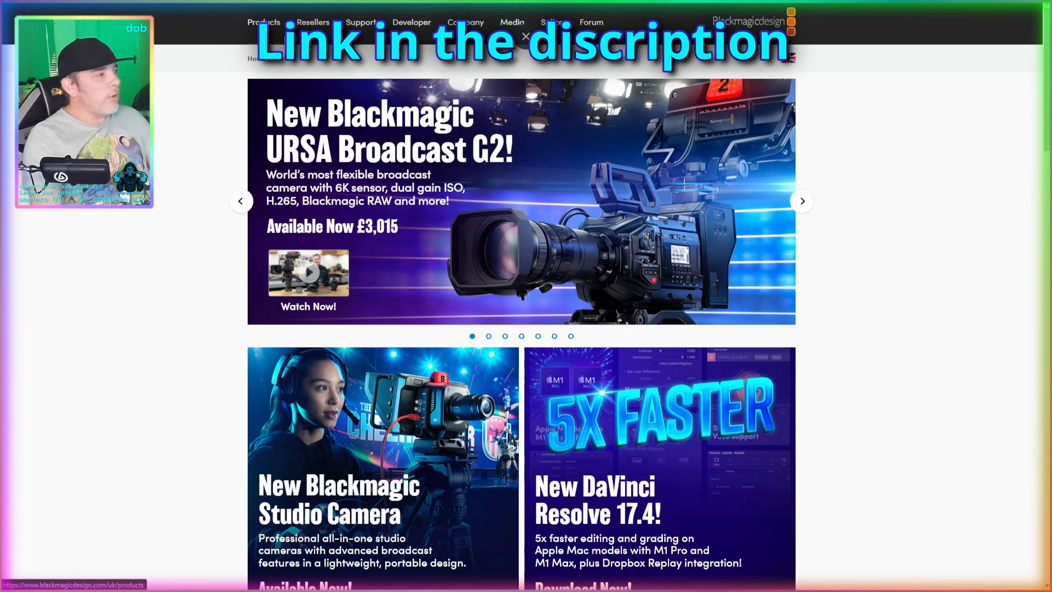
- Open the free DaVinci Resolve product page from the DaVinci Resolve and Fusion Software product family
left_click(269, 25)
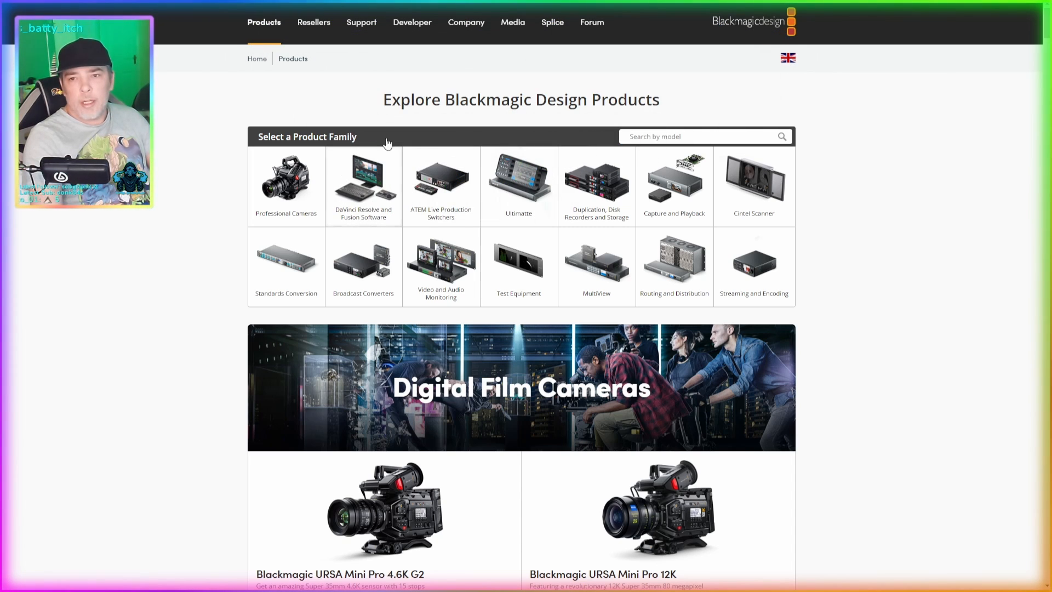
left_click(374, 206)
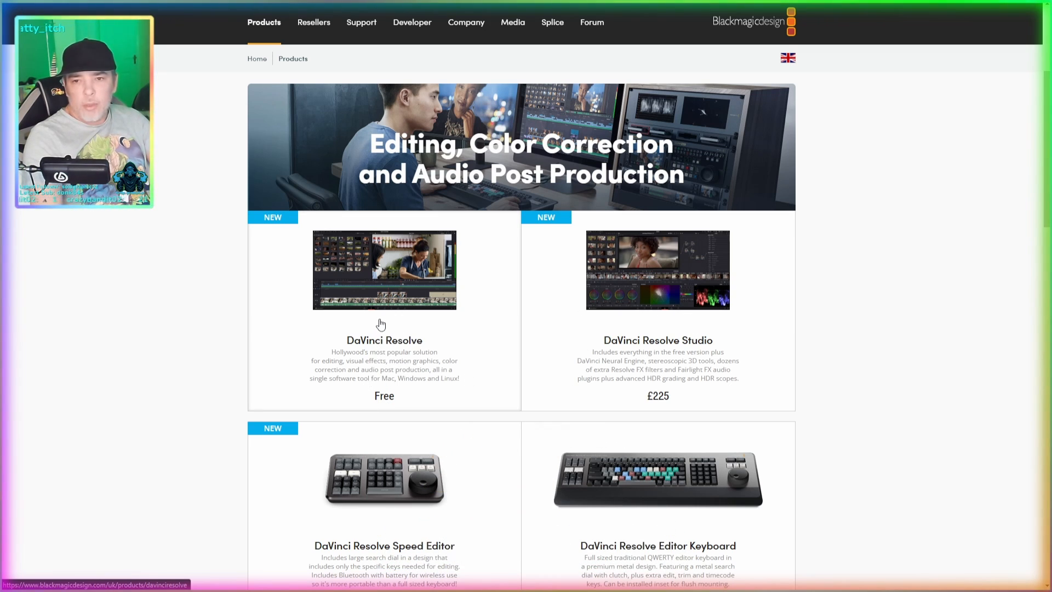
left_click(405, 331)
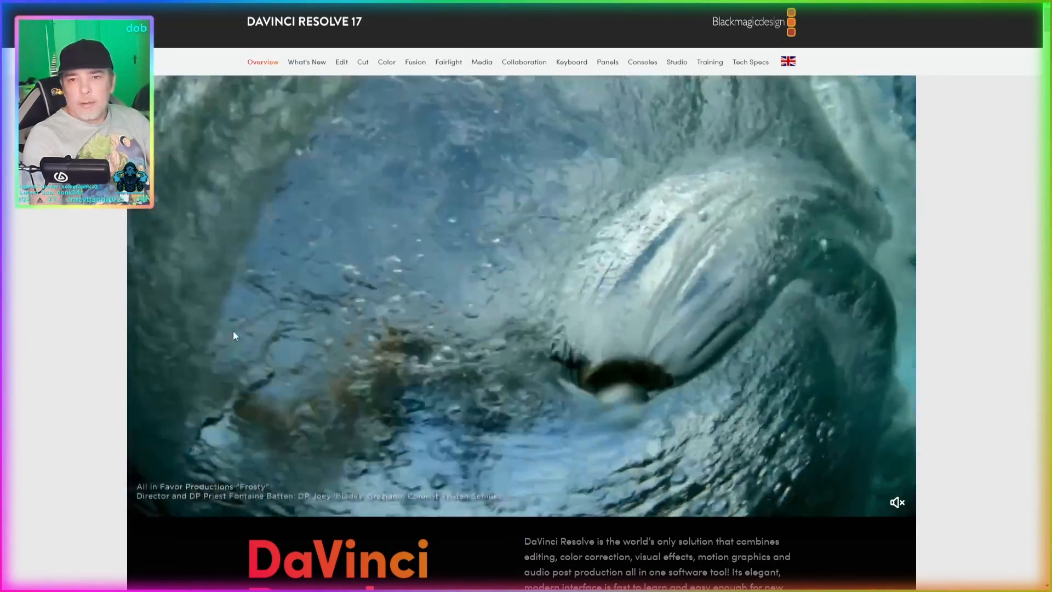
- Choose the free download of DaVinci Resolve 17 rather than the paid Studio version
scroll(177, 316, "down", 8)
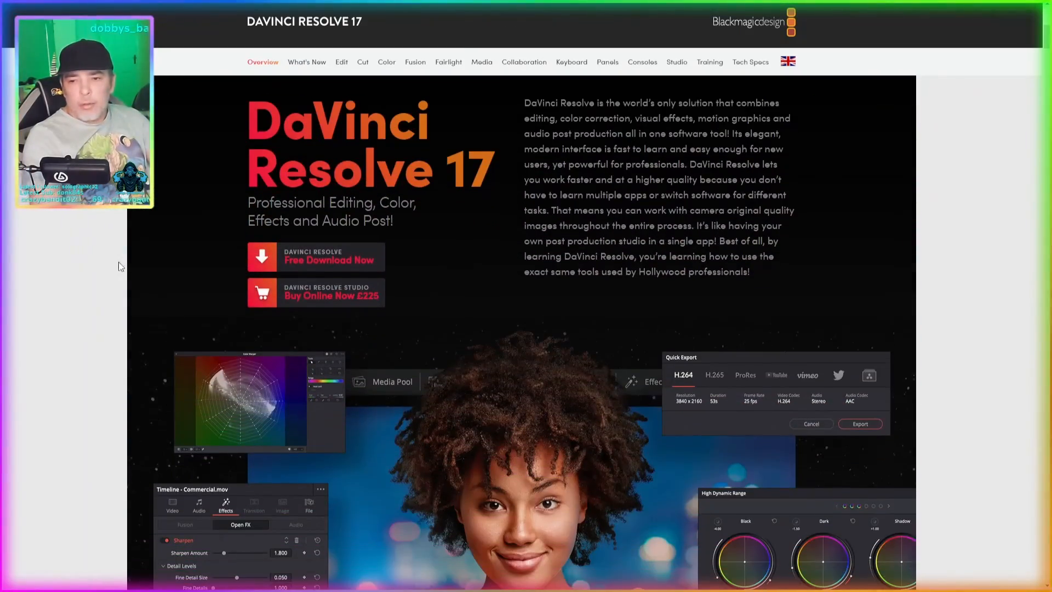
scroll(105, 231, "up", 1)
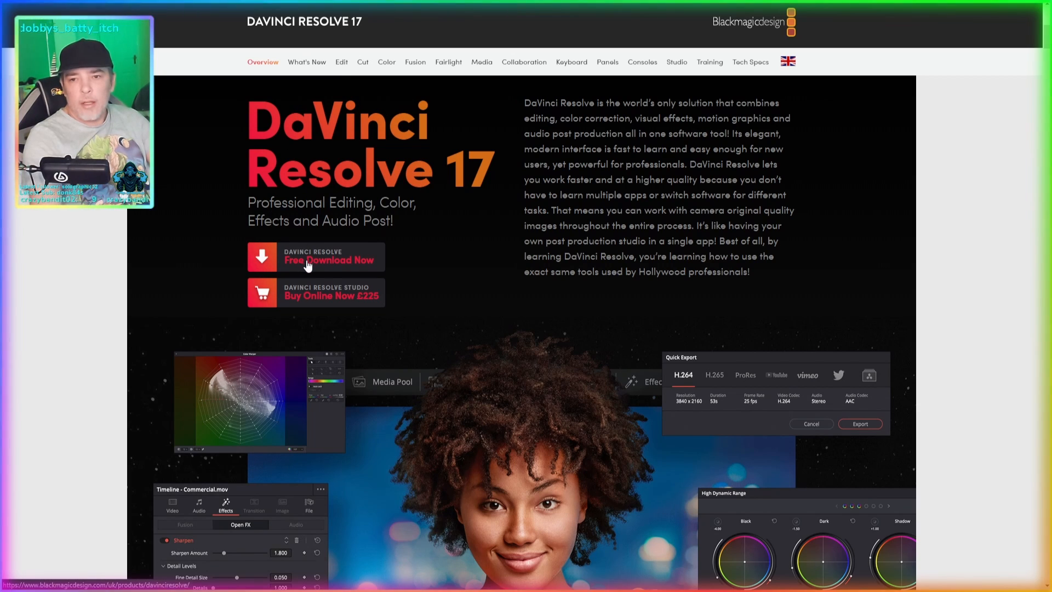
left_click(359, 269)
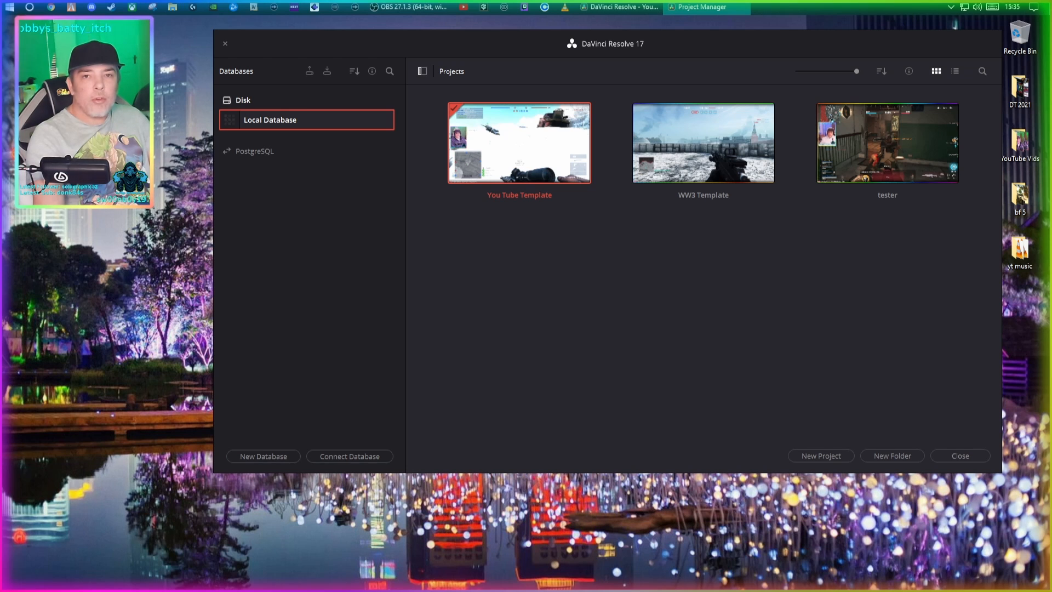
- Create a new project named "something pro" in the DaVinci Resolve project manager
mouse_move(507, 48)
left_mouse_down()
mouse_move(432, 43)
mouse_move(508, 47)
left_mouse_up()
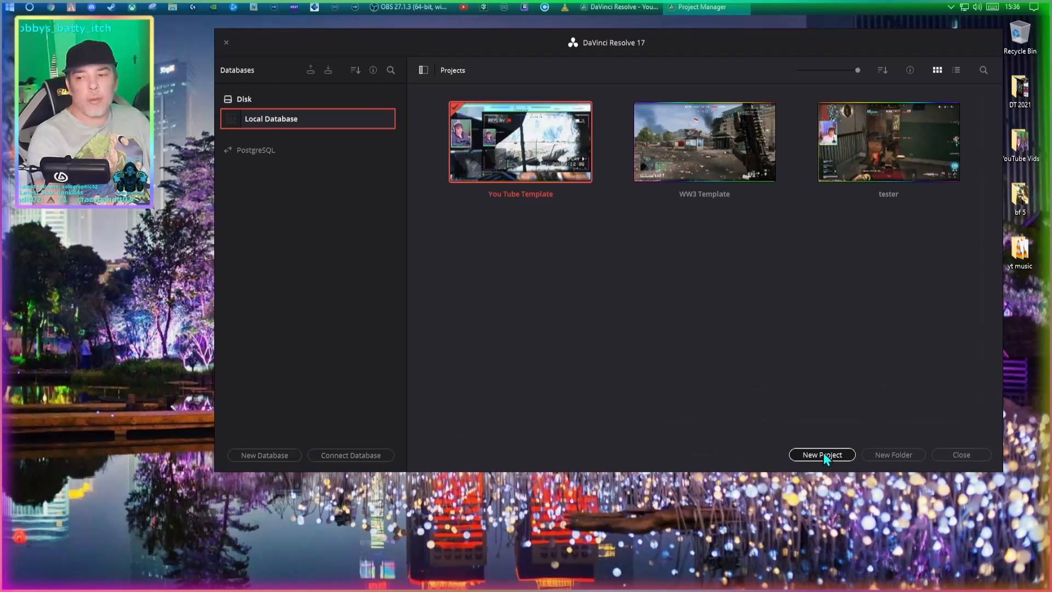
left_click(823, 454)
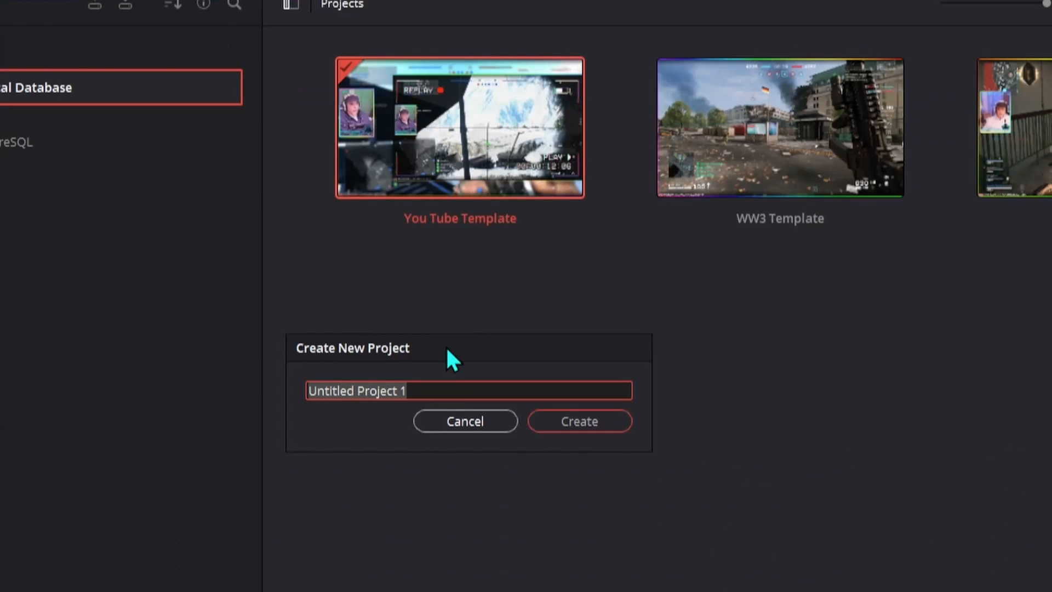
type("something p")
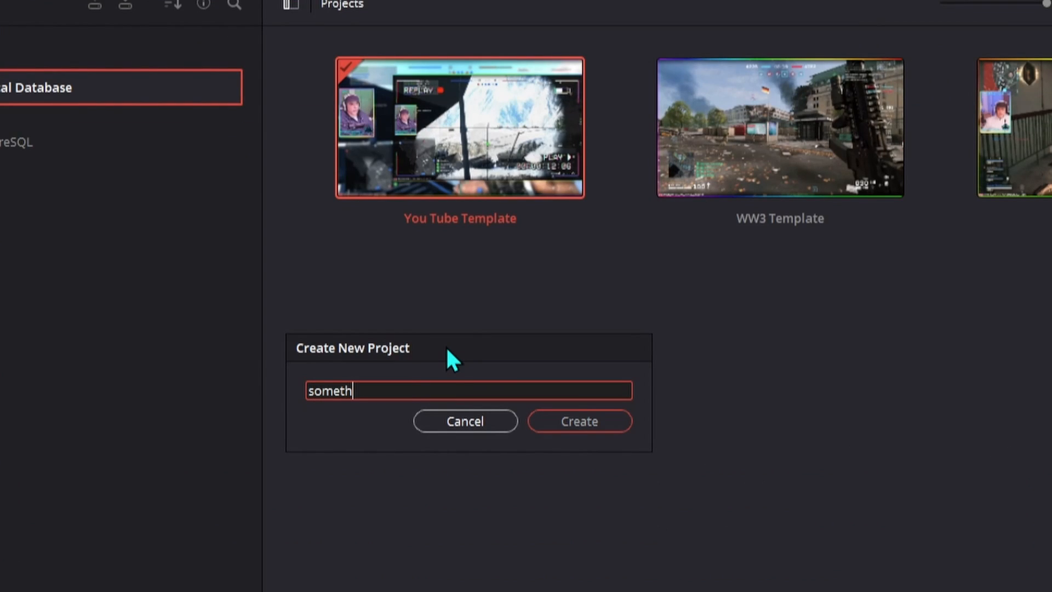
type("ro")
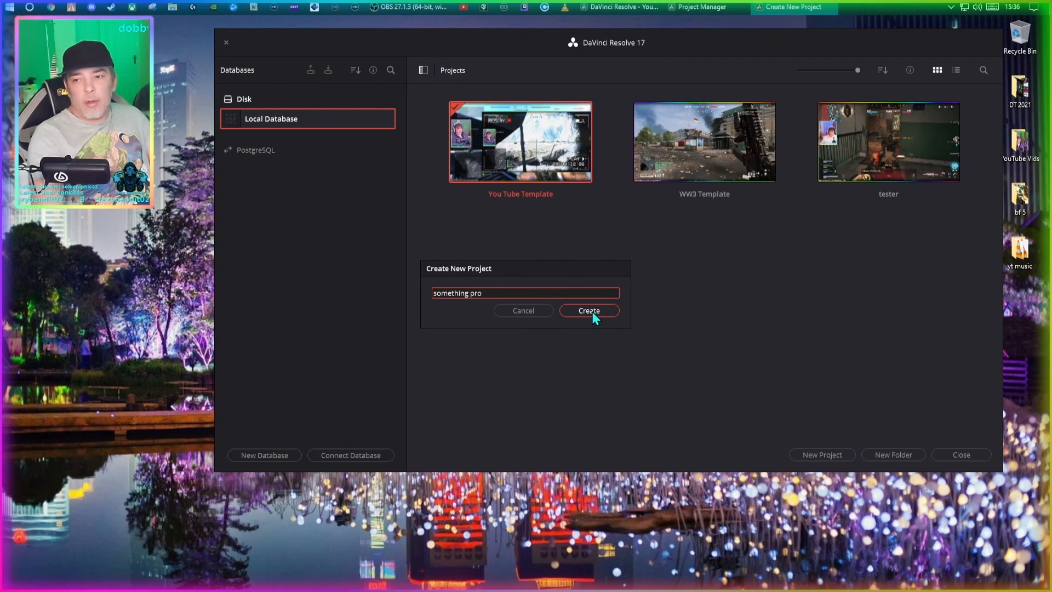
left_click(592, 311)
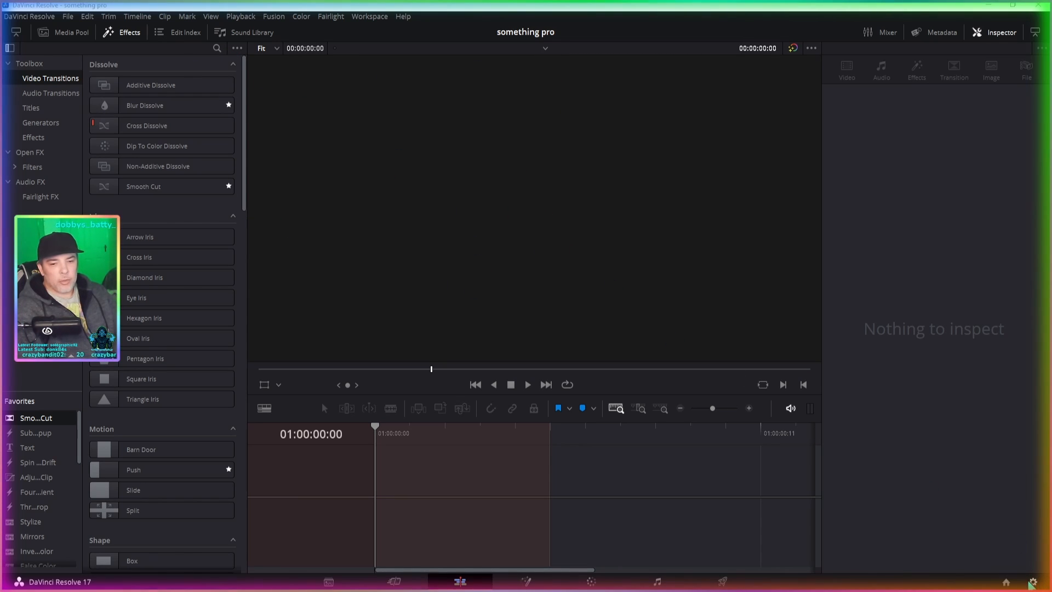
- Set the project's timeline frame rate to 60 frames per second and save the project settings
key("shift+9")
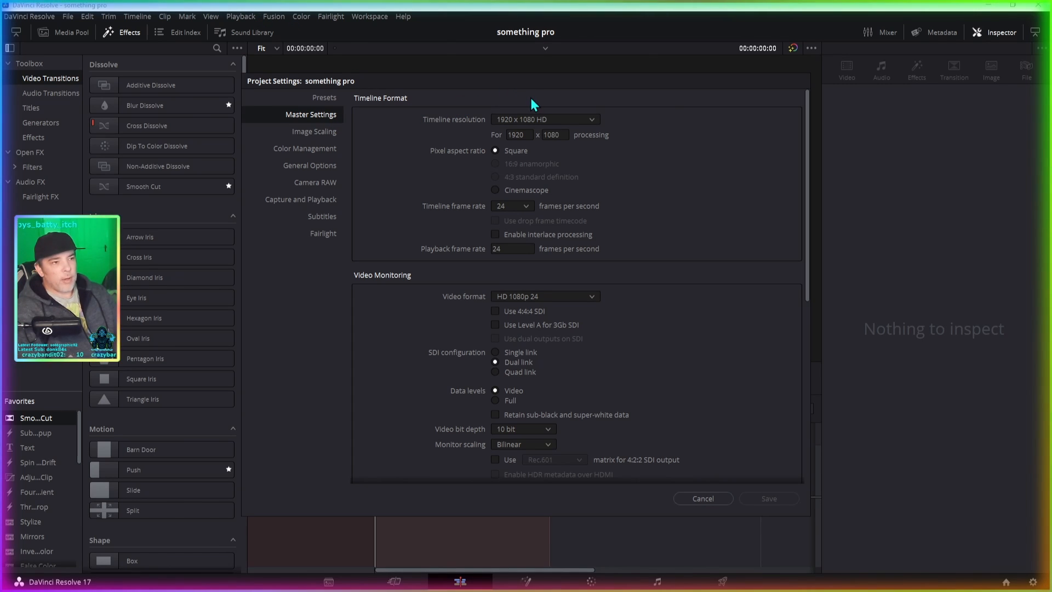
left_click_drag(551, 78, 622, 107)
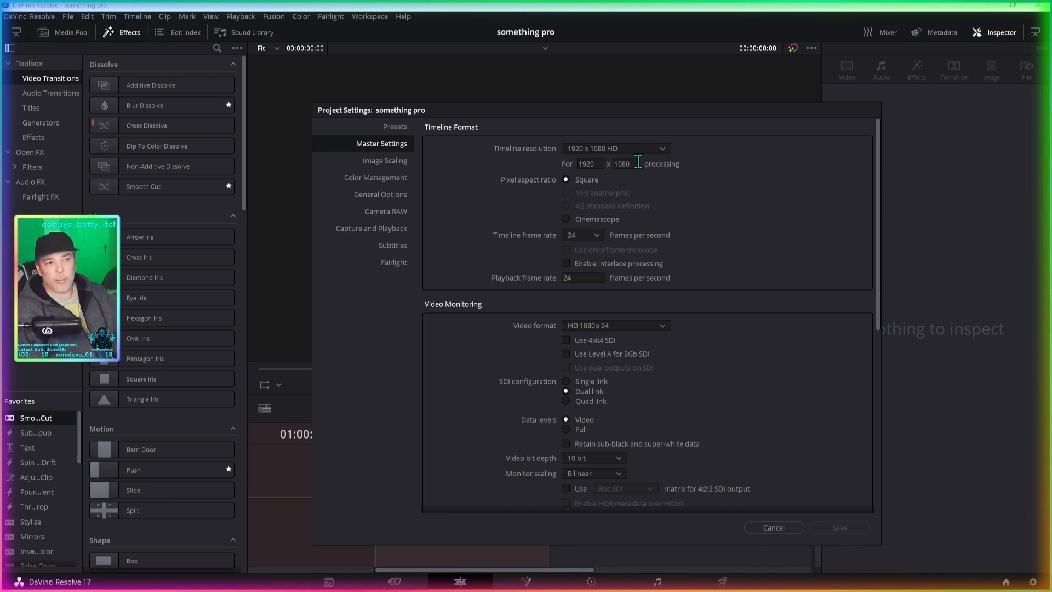
left_click(599, 235)
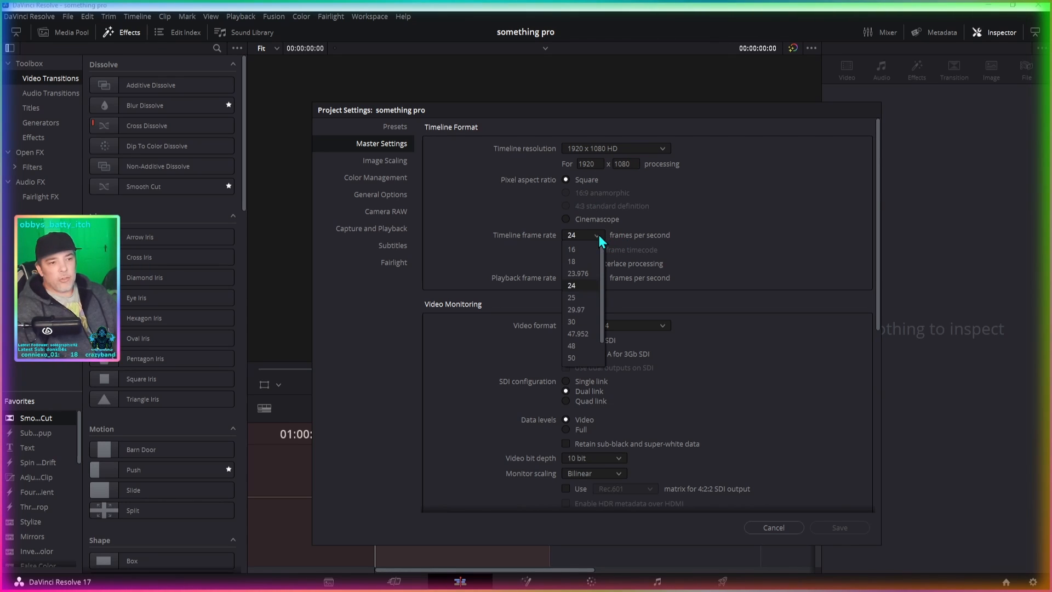
left_click_drag(600, 331, 602, 360)
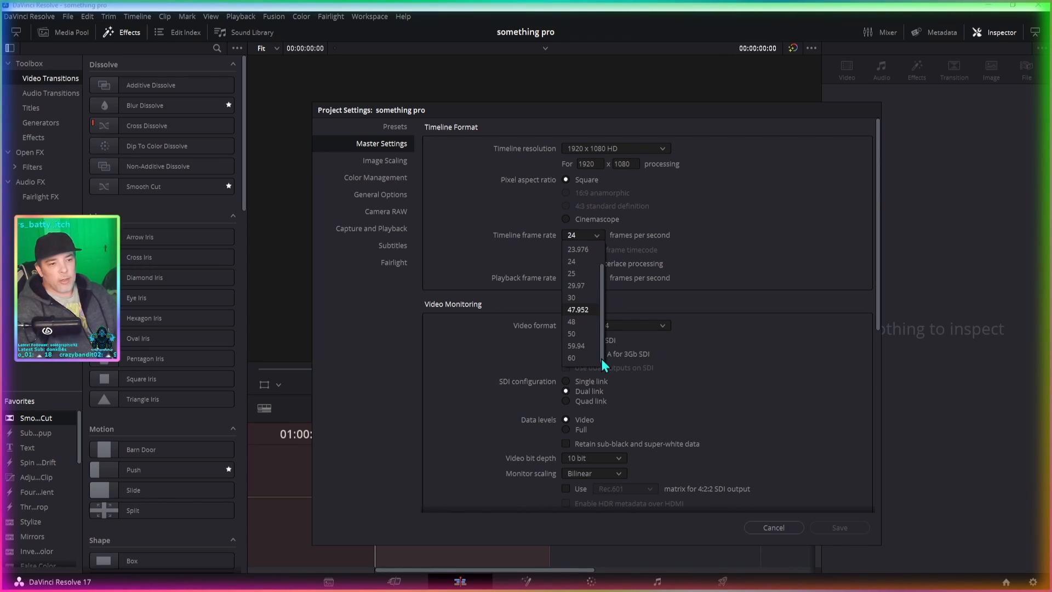
left_click(573, 358)
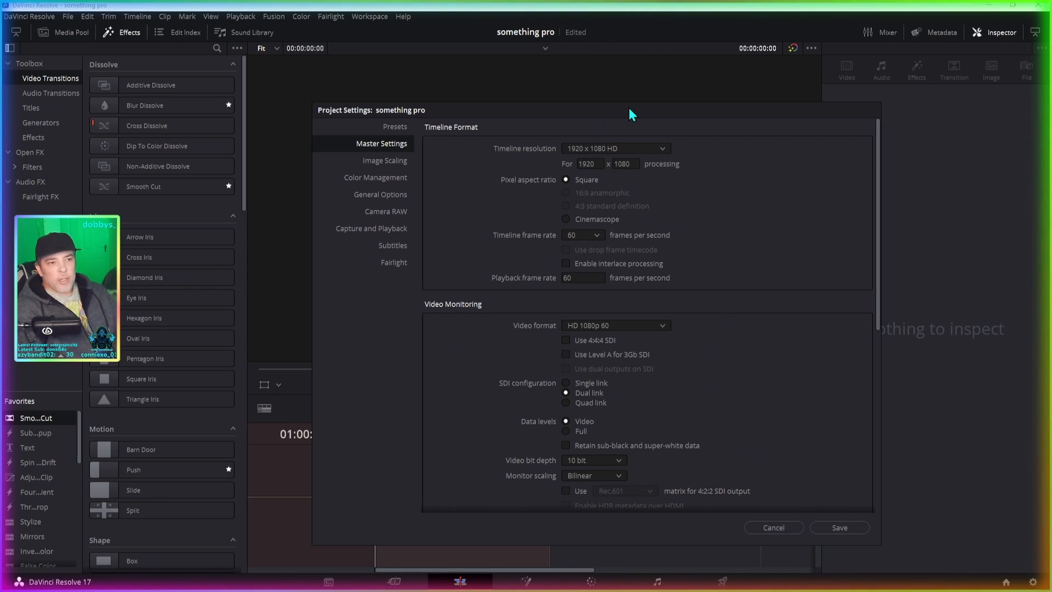
left_click(838, 528)
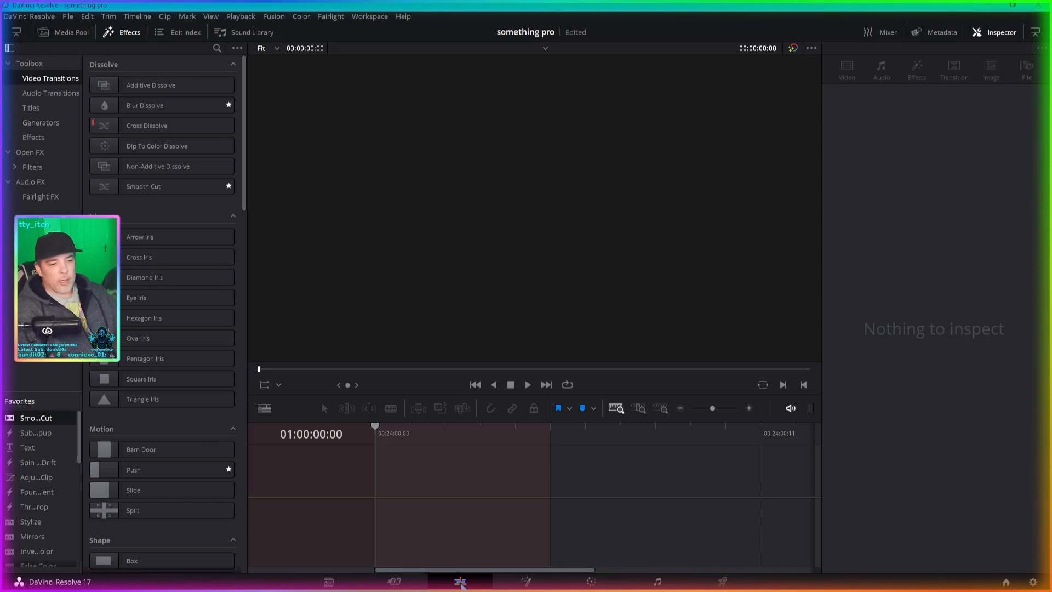
- Show the media pool instead of the effects library and create an empty timeline with Use Project Settings turned off
left_click(124, 33)
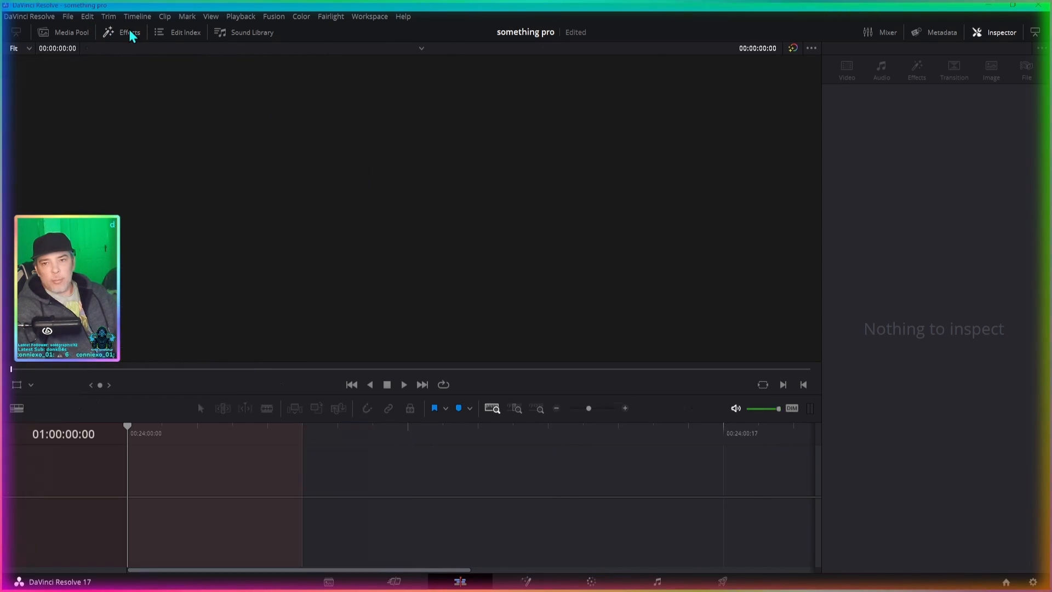
left_click(69, 34)
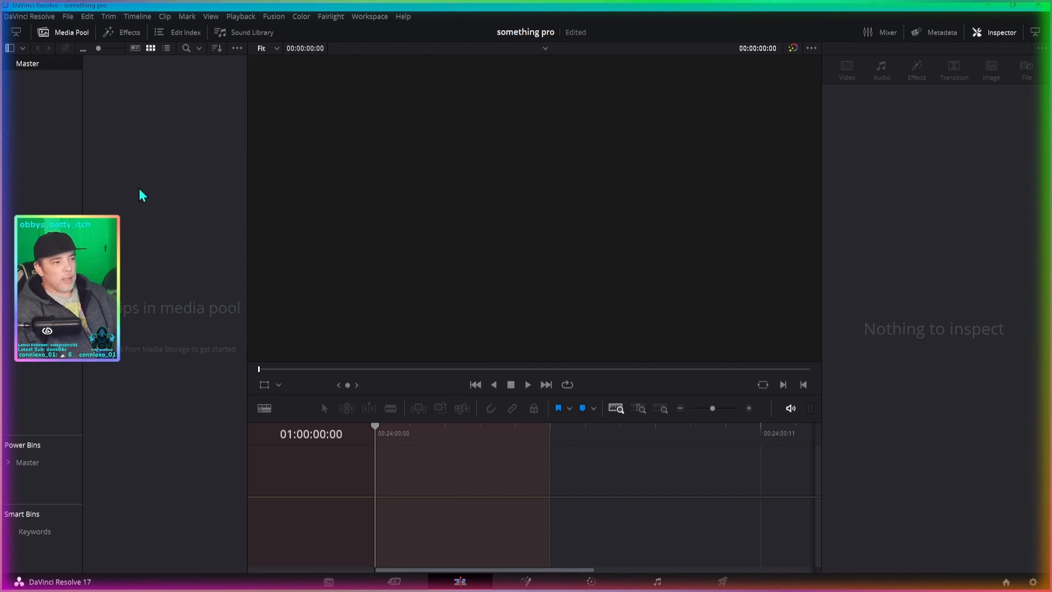
right_click(180, 132)
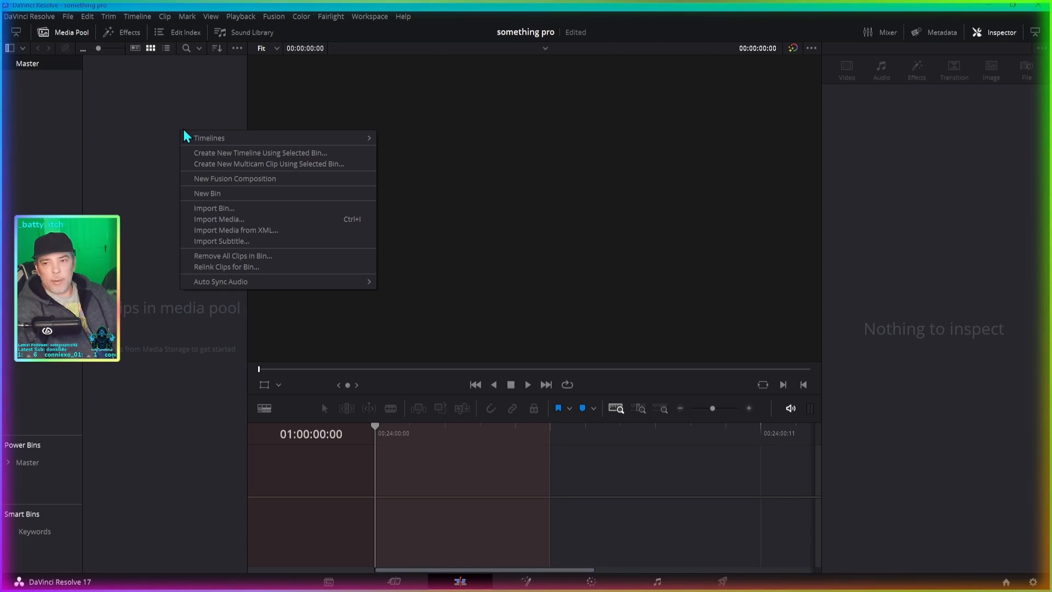
mouse_move(242, 139)
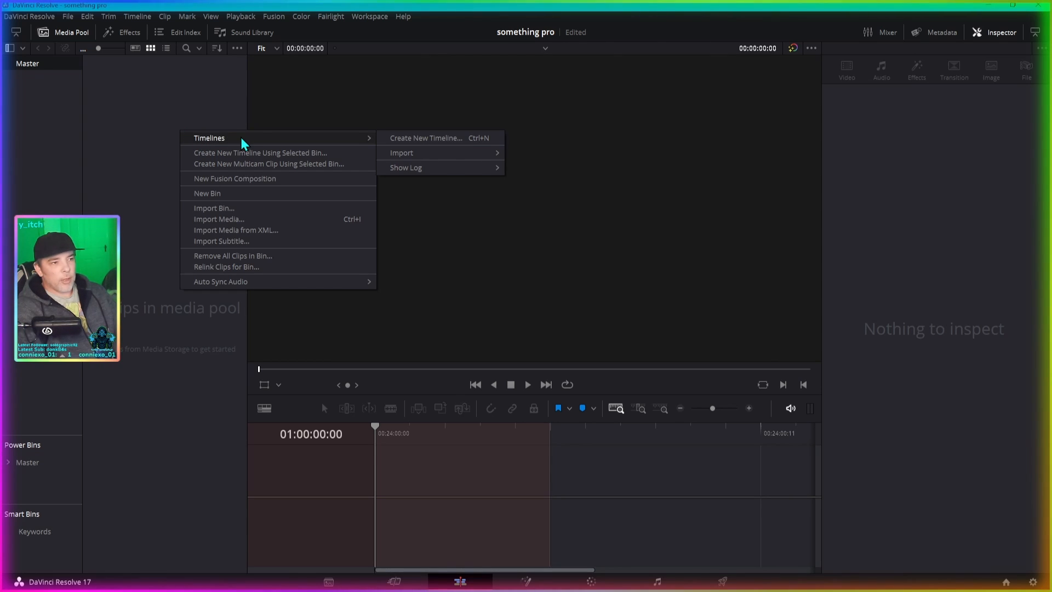
left_click(424, 138)
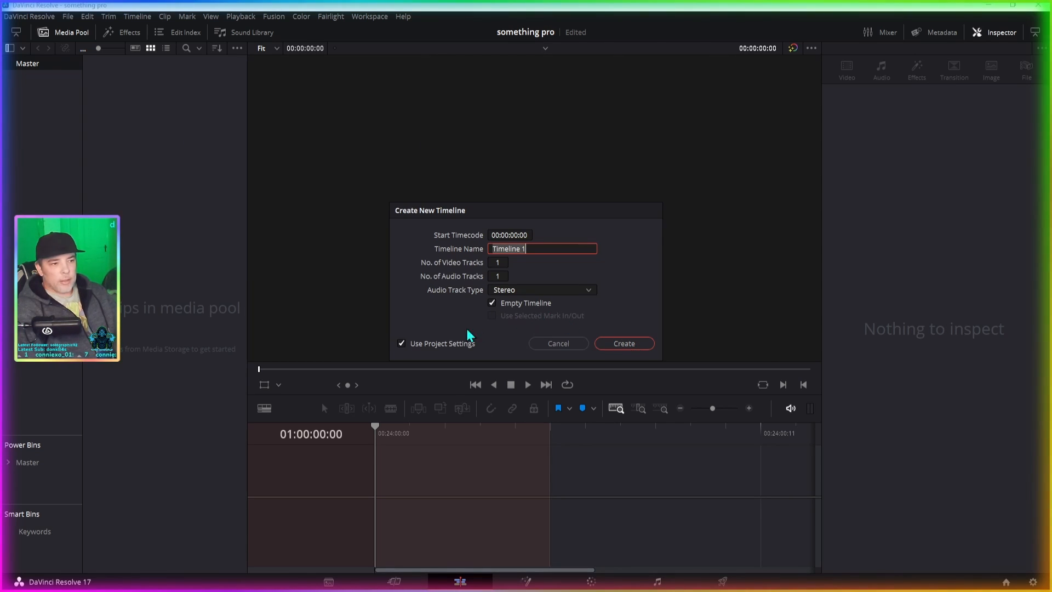
left_click(401, 343)
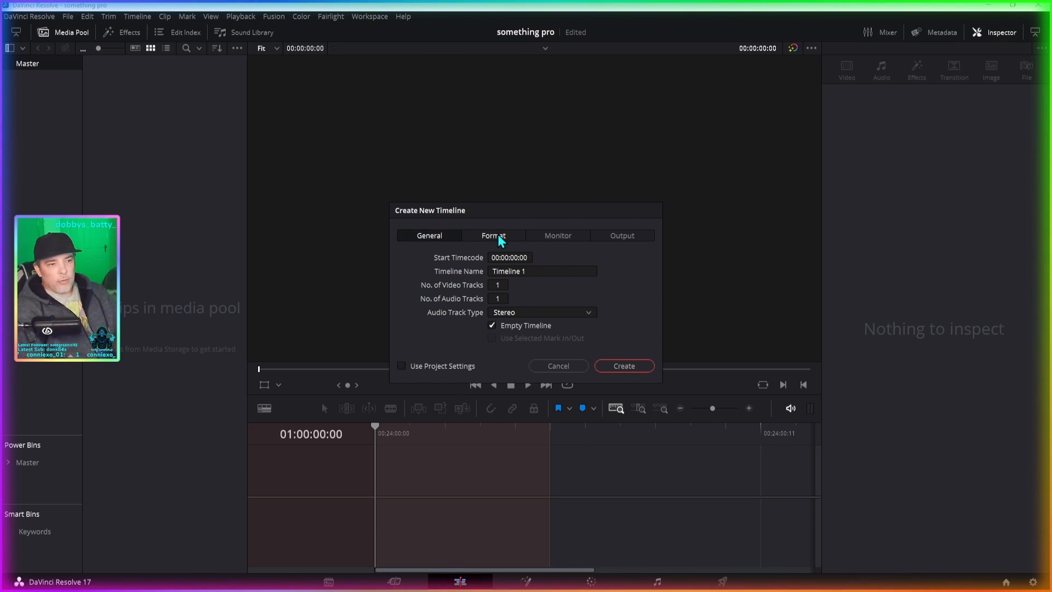
left_click(499, 236)
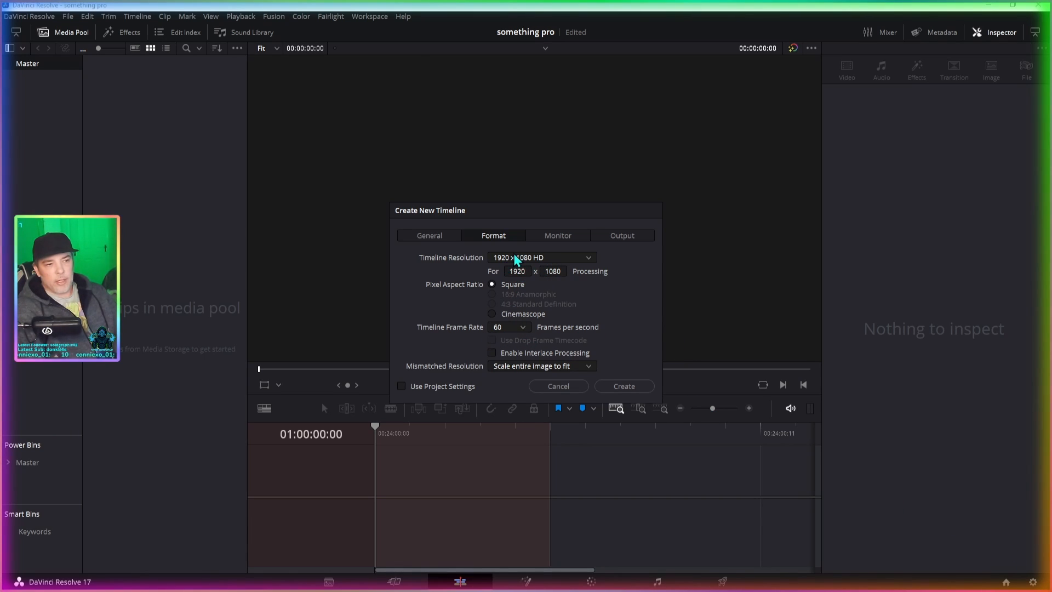
left_click(623, 386)
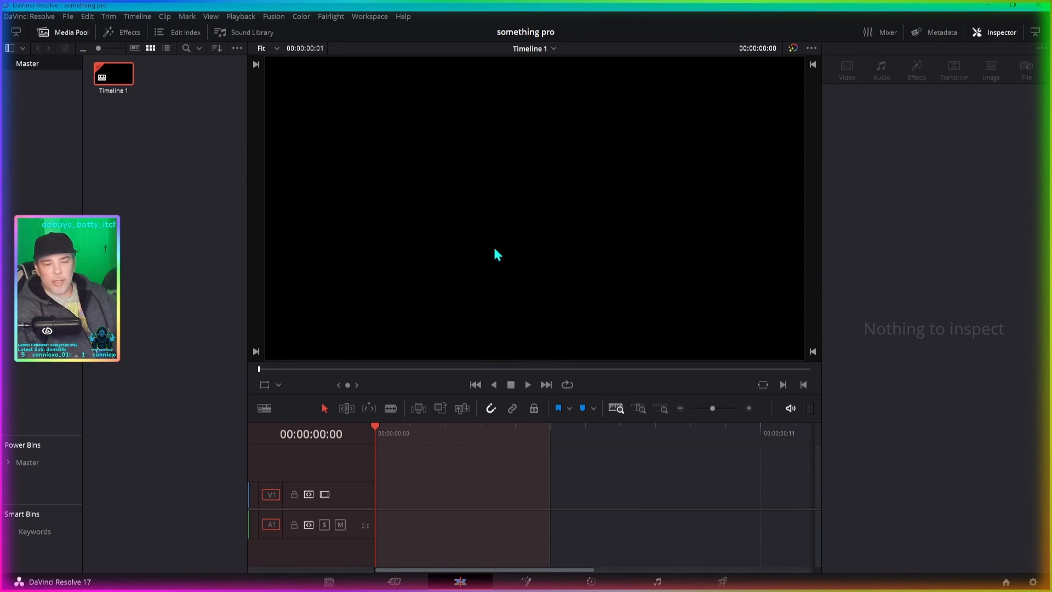
- Rename the new timeline in the media pool to "yt tester. ."
left_click(111, 92)
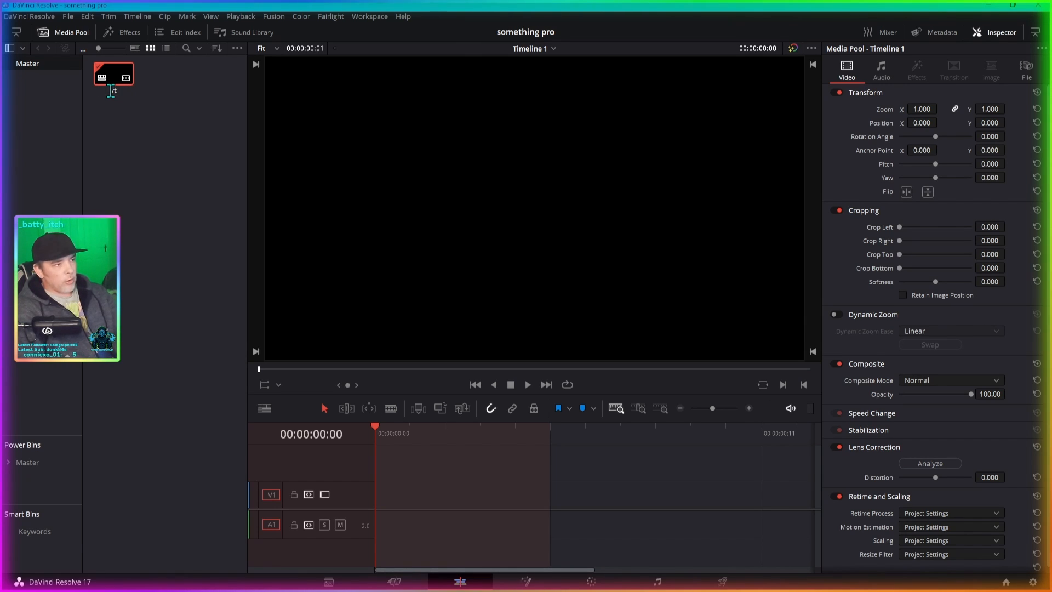
type("yt tes")
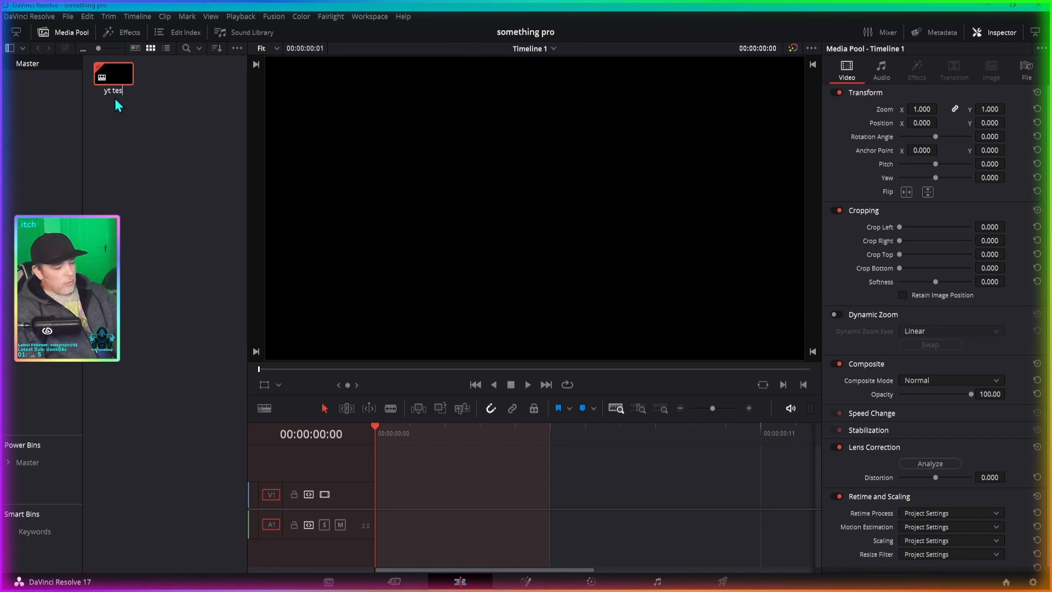
type("ter")
key("Return")
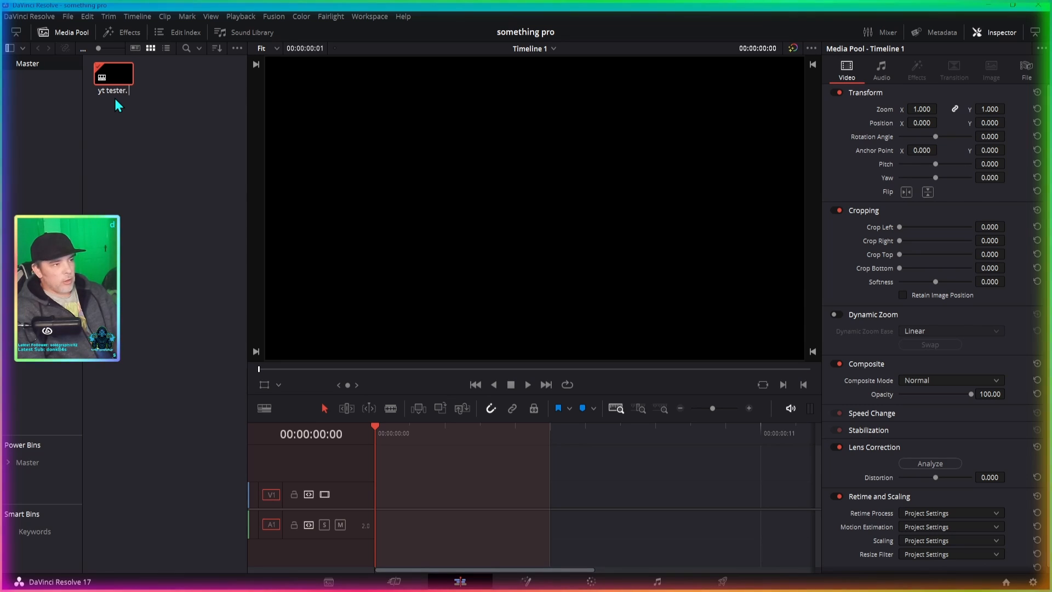
type(". .")
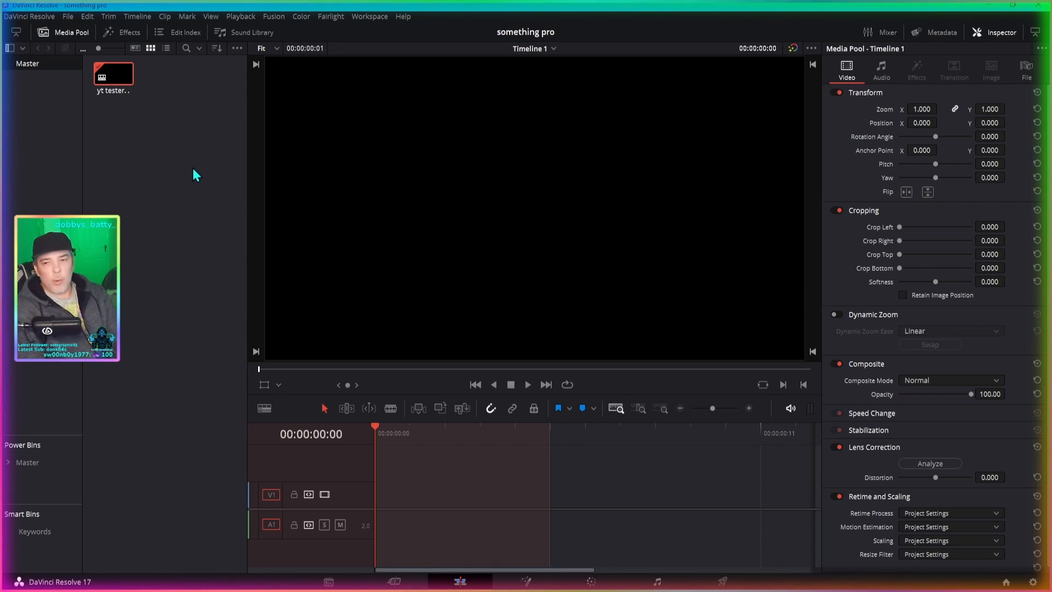
key("Return")
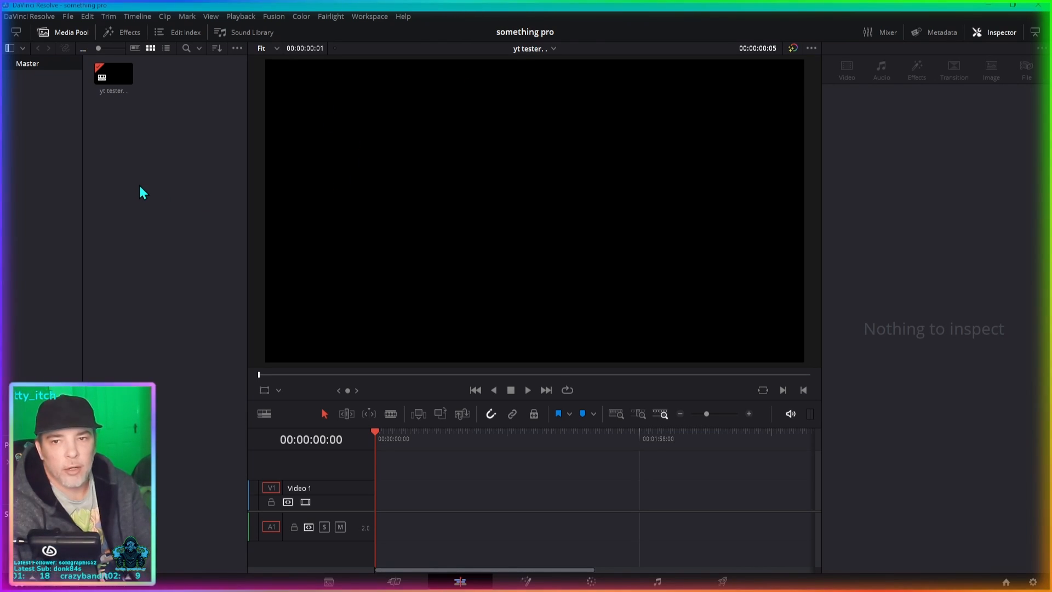
left_click(74, 17)
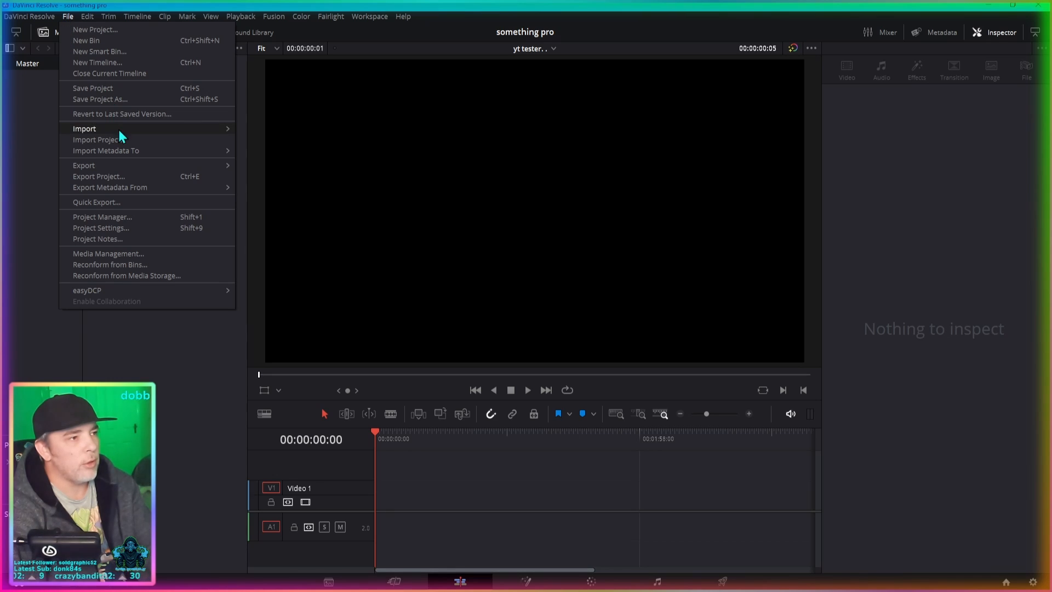
mouse_move(193, 128)
left_click(202, 418)
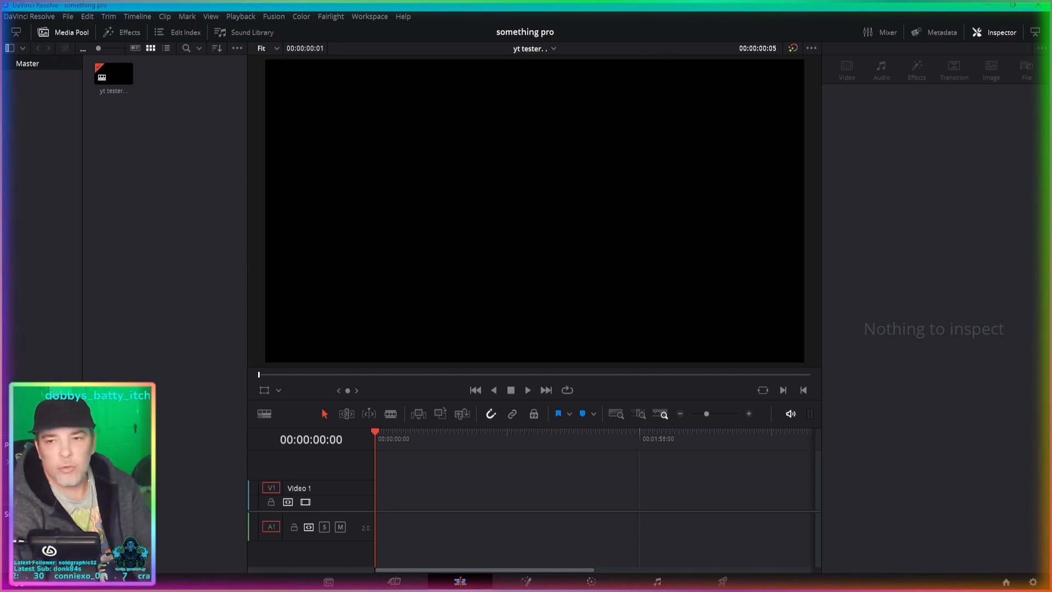
- Import the replay clips 16-42-07 and 10-48-36 into the media pool and place them back to back on Video 1
left_click_drag(271, 240, 179, 215)
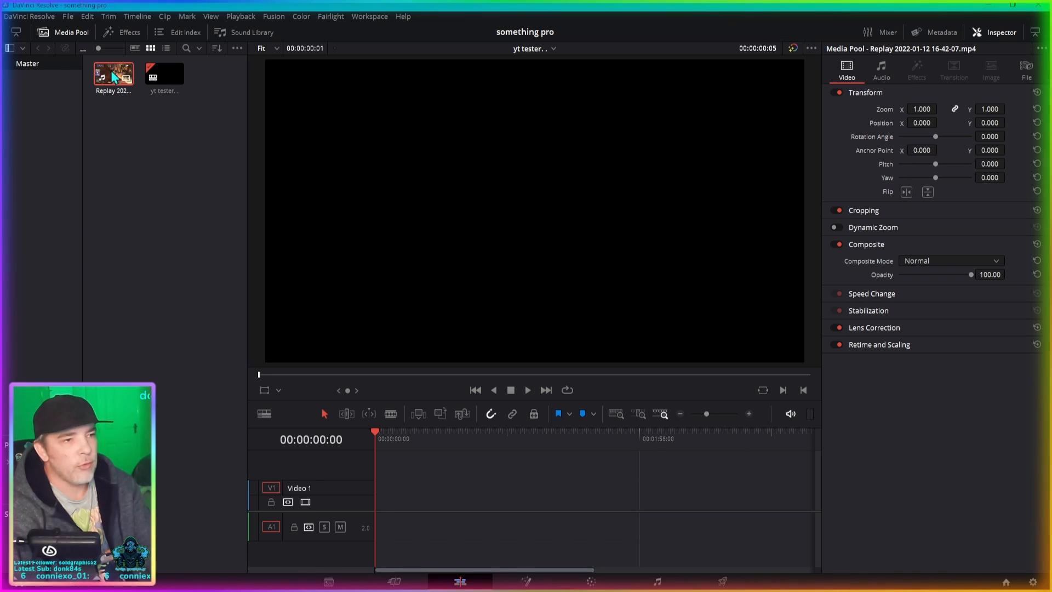
left_click_drag(111, 70, 383, 498)
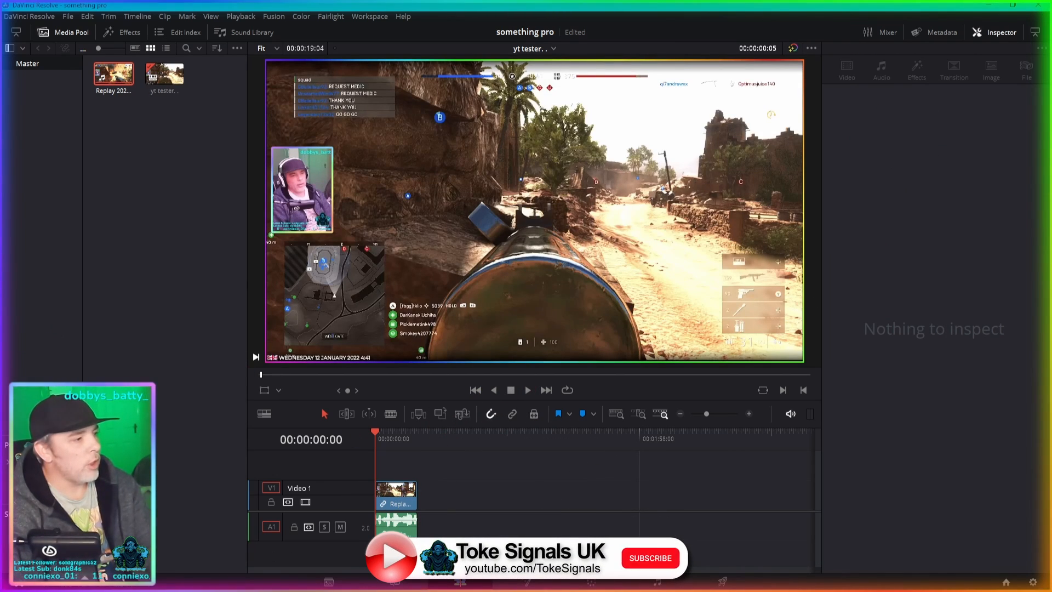
left_click_drag(529, 433, 434, 487)
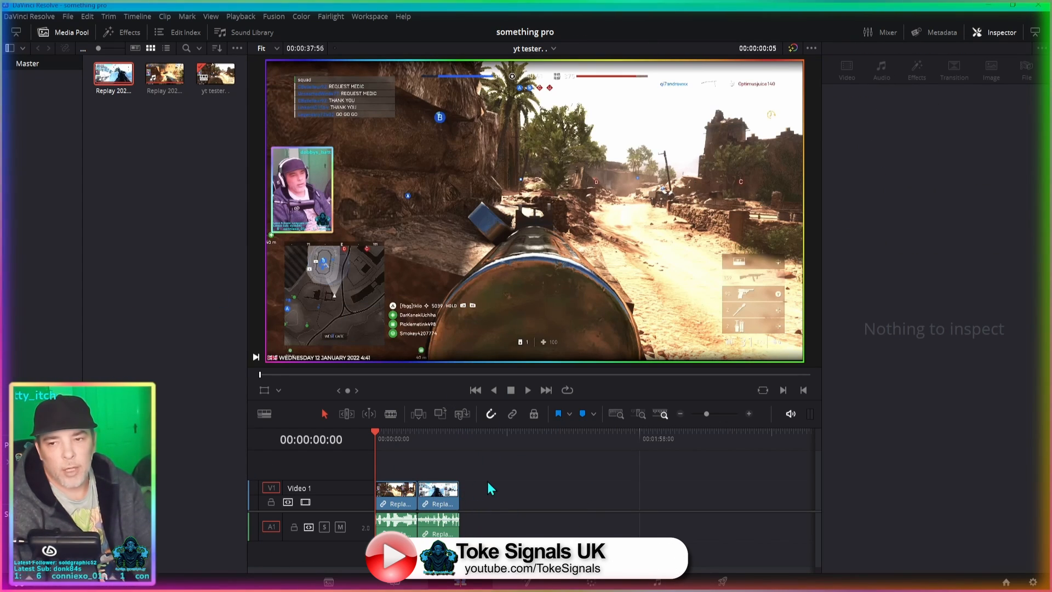
- Move the second replay clip further along Video 1 to leave a gap after the first clip
left_click(440, 496)
left_click_drag(444, 491, 458, 488)
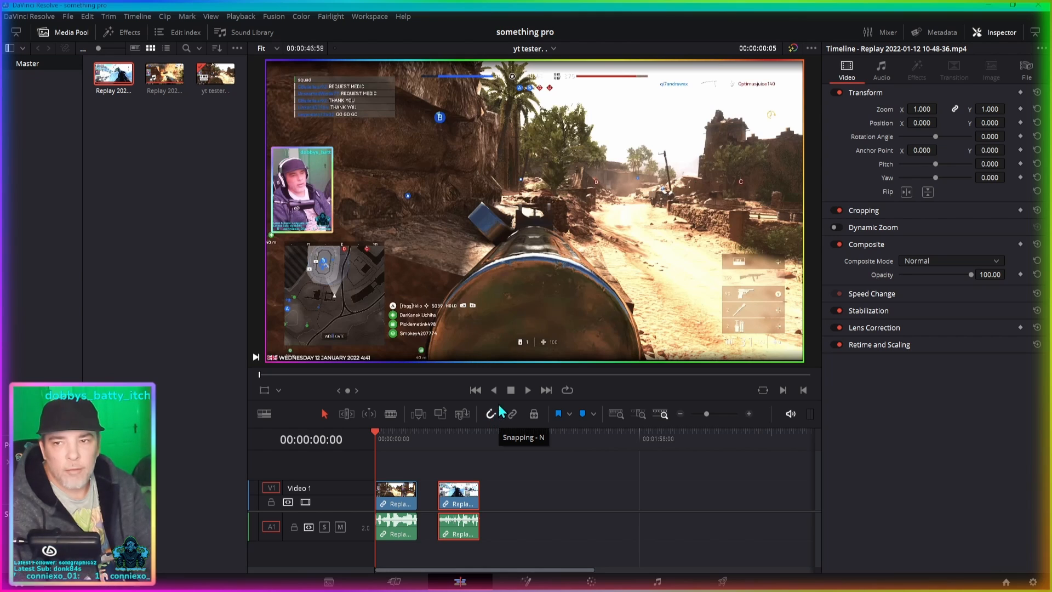
- Hide the Inspector to widen the viewer and timeline, and briefly show and hide the clip metadata
left_click(999, 37)
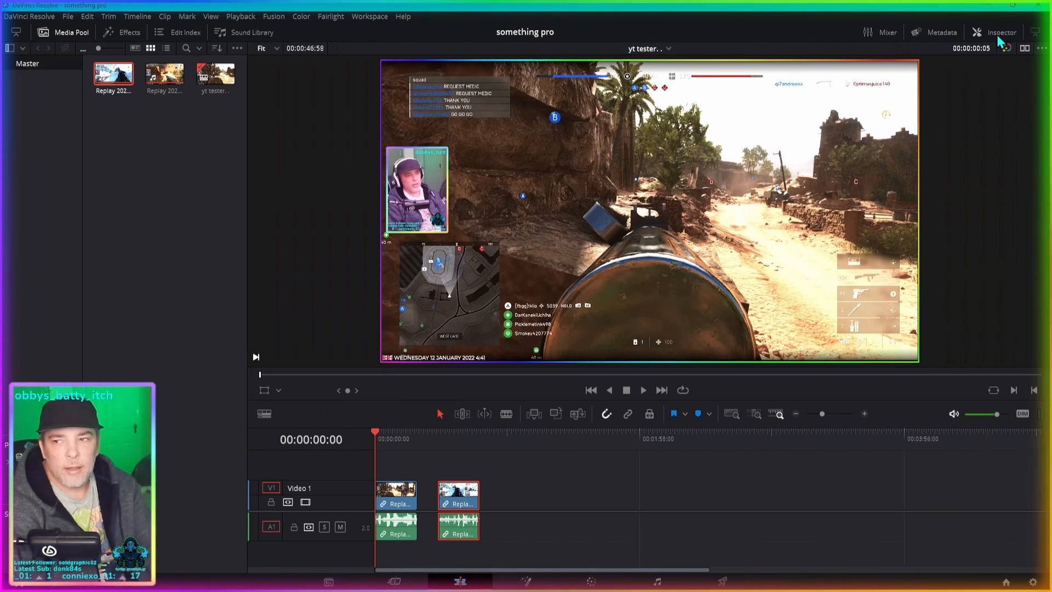
left_click(999, 36)
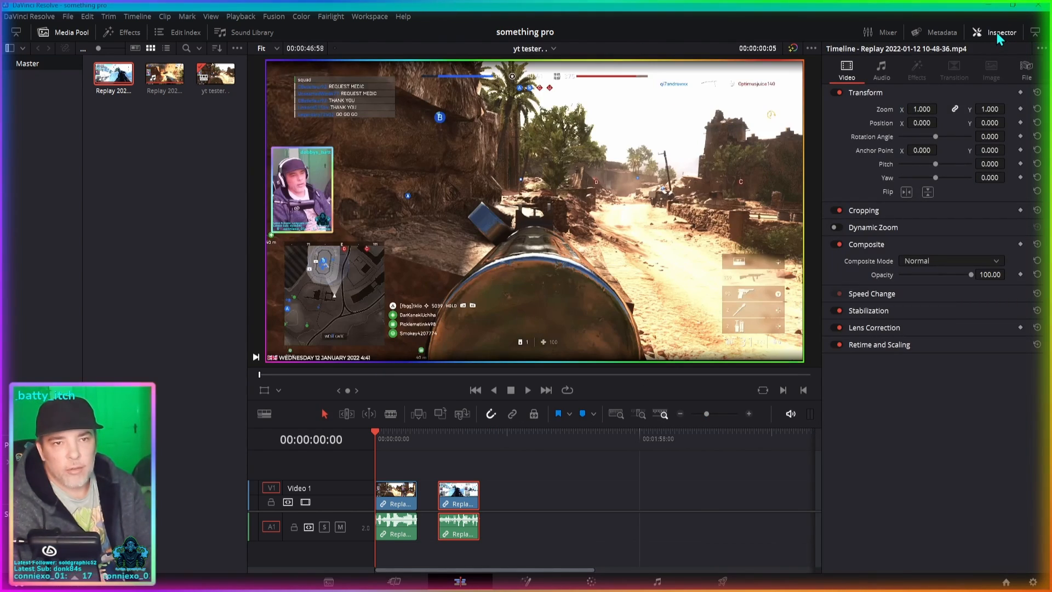
left_click(998, 37)
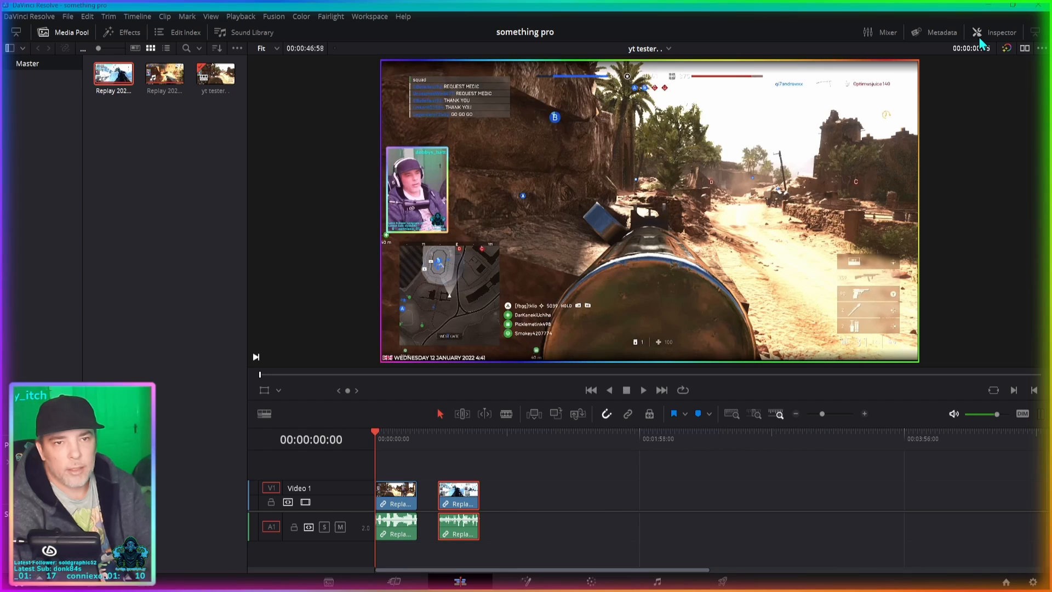
left_click(940, 34)
left_click(940, 33)
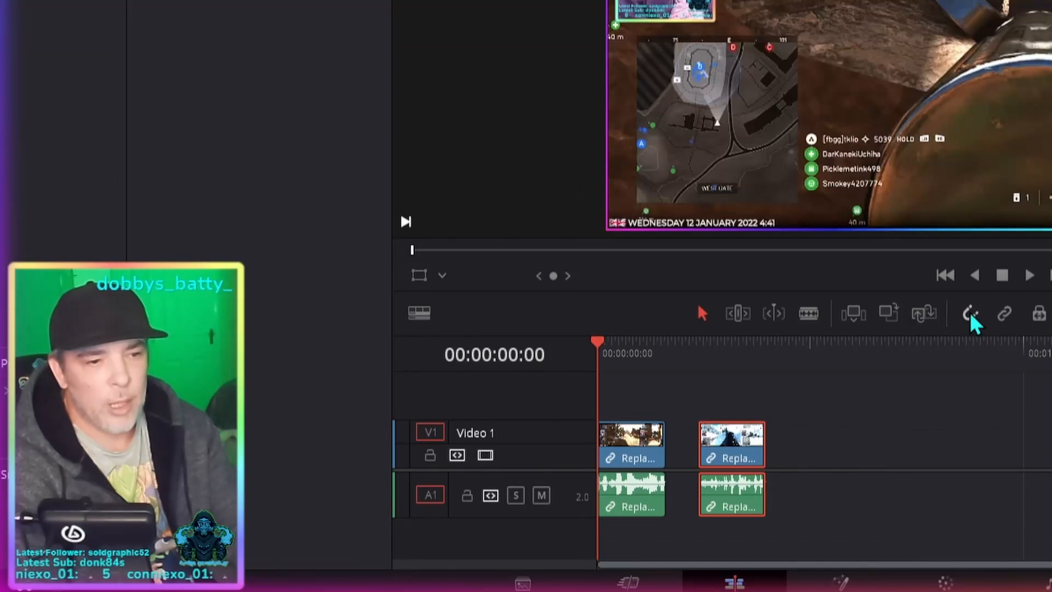
- Turn on timeline snapping and move the second replay clip back against the end of the first
left_click(970, 314)
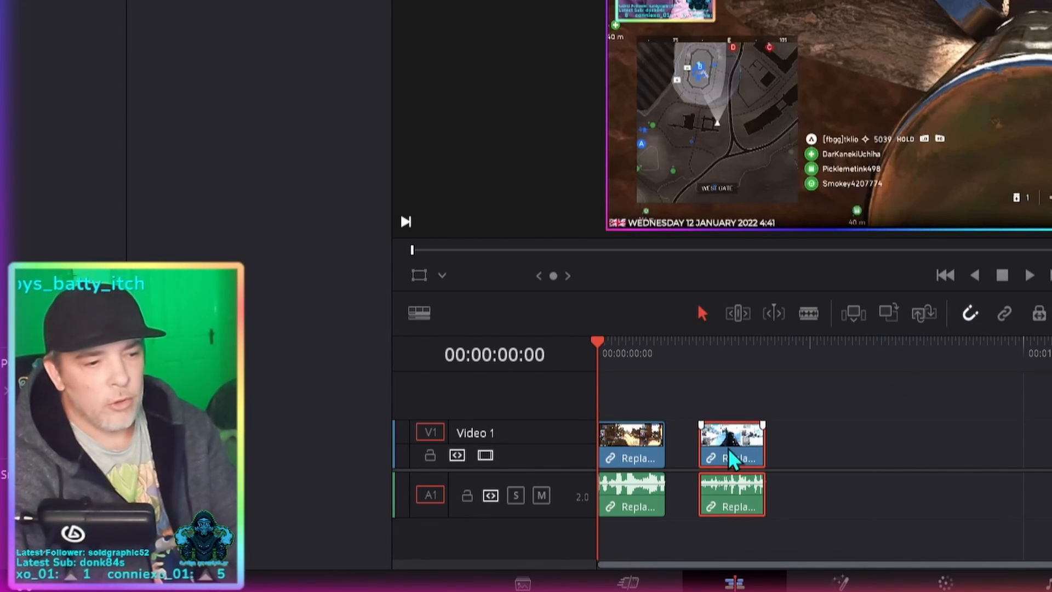
left_click_drag(747, 459, 700, 447)
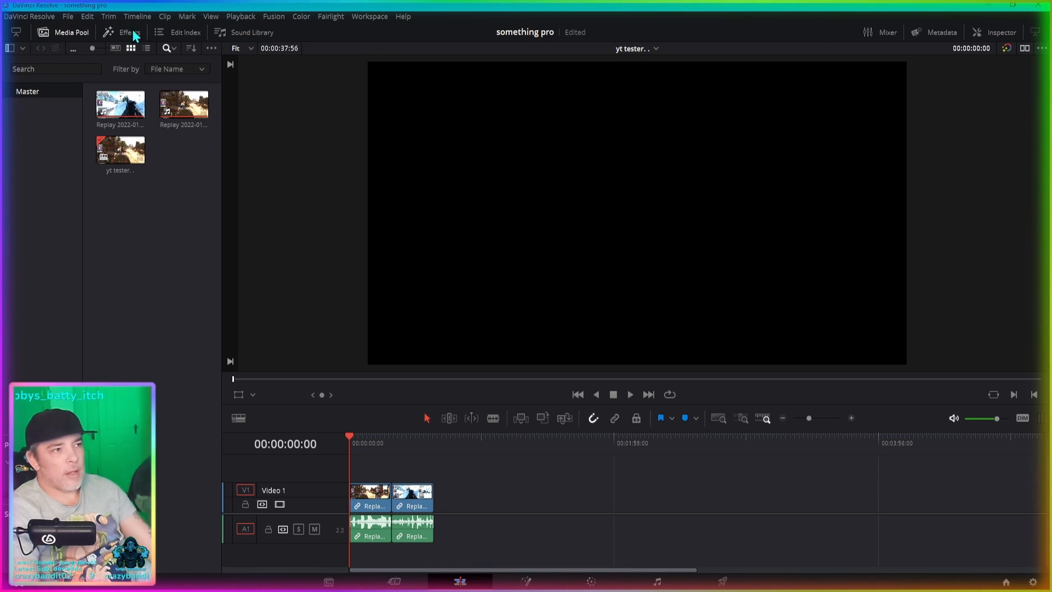
- Show the effects library beneath the media pool and give the media pool a larger share of the height
left_click(69, 33)
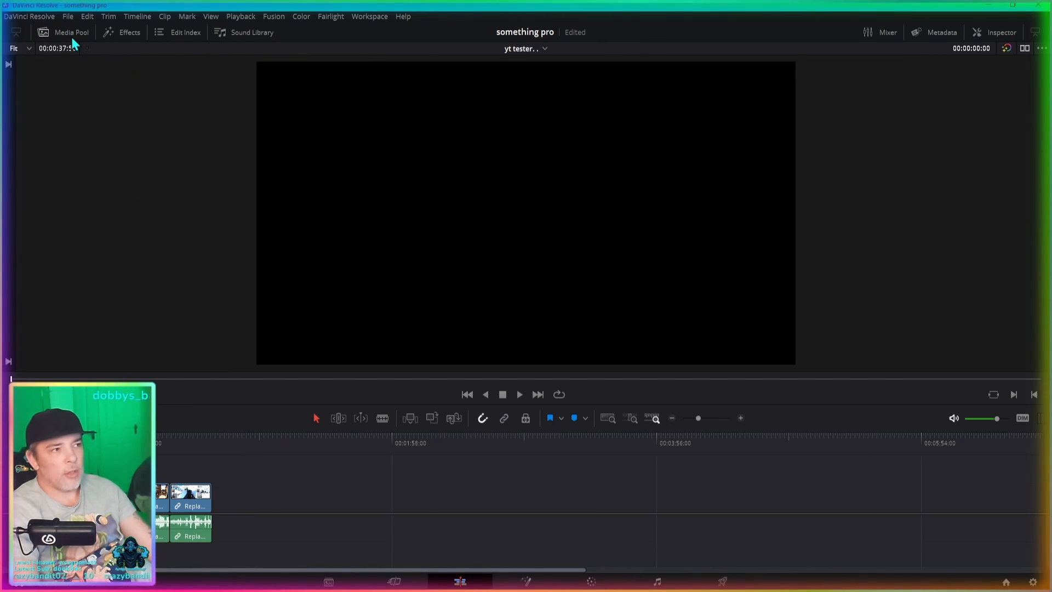
left_click(70, 34)
left_click(136, 32)
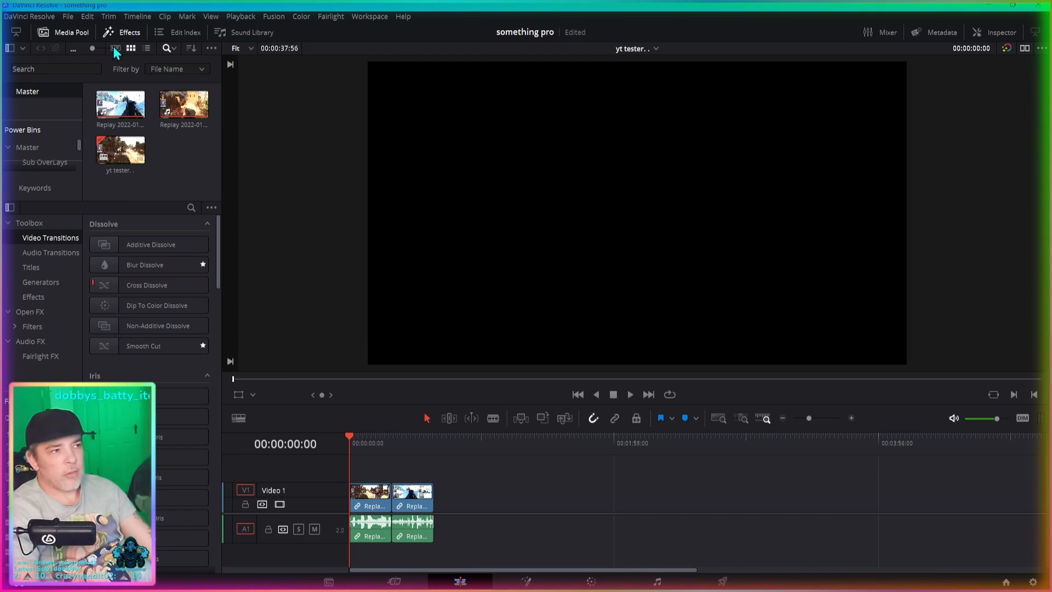
left_click(131, 32)
left_click(130, 32)
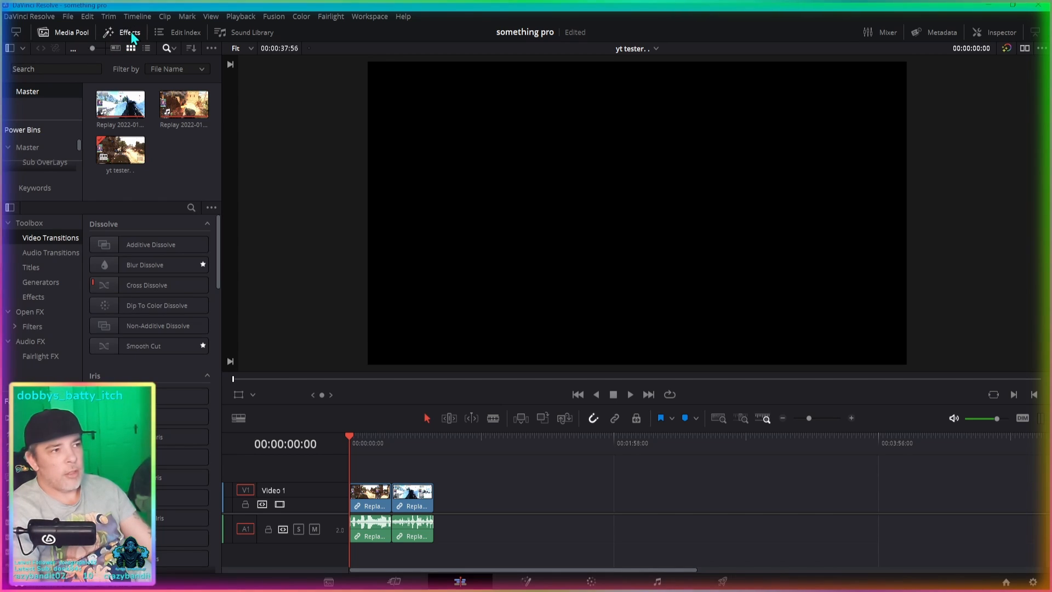
left_click(130, 31)
left_click(131, 32)
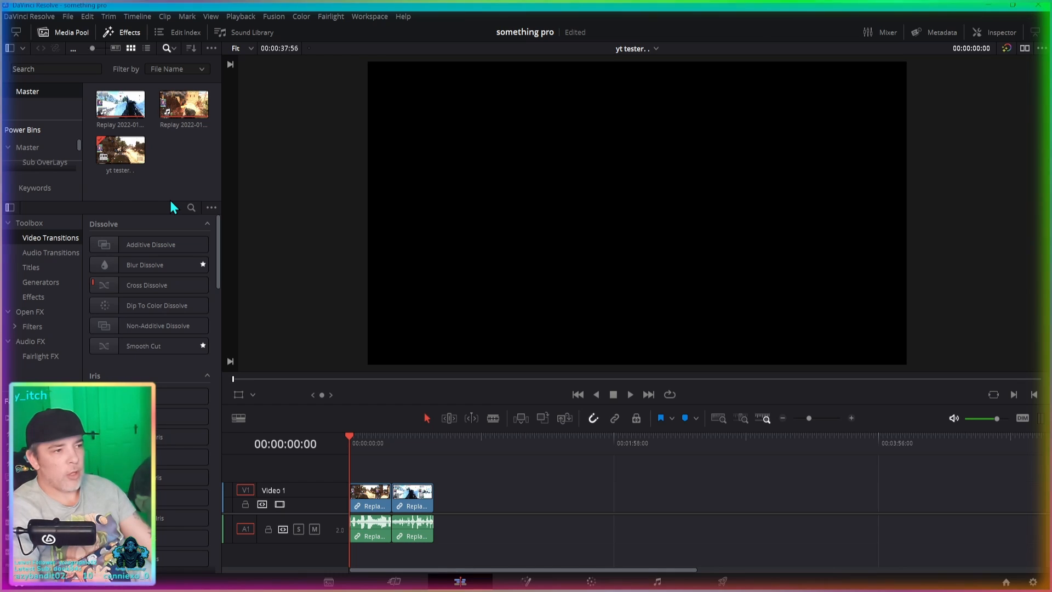
left_click_drag(174, 202, 170, 261)
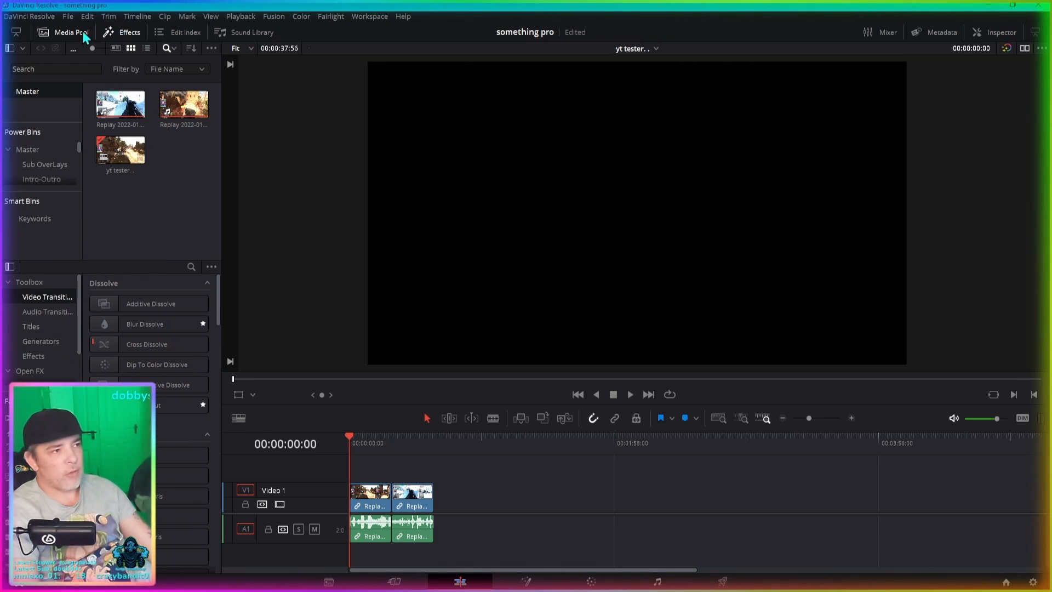
- Hide the effects library and keep only the media pool shown beside the viewer
left_click(131, 33)
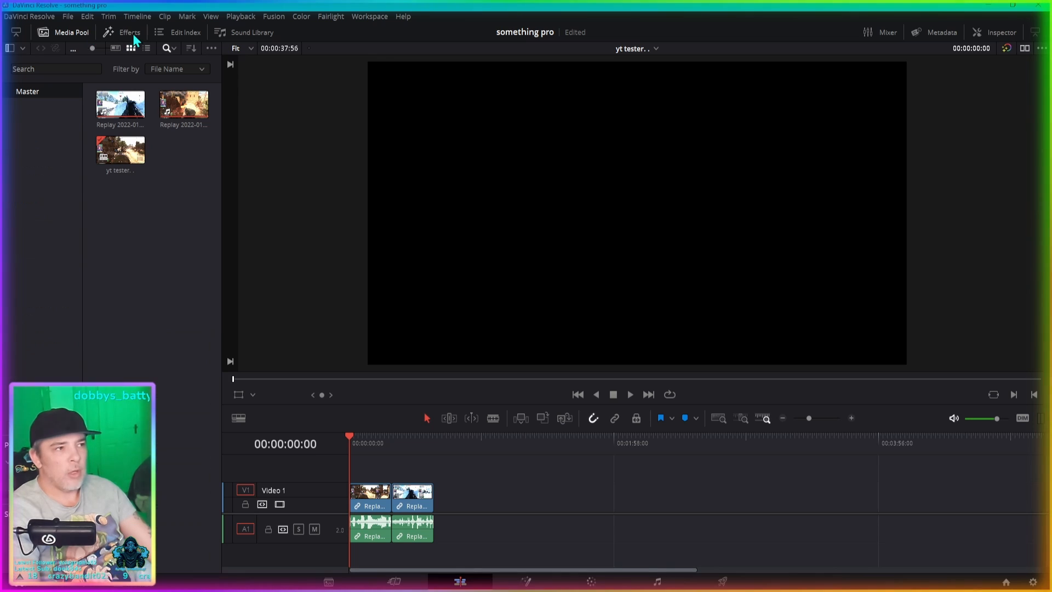
left_click(116, 34)
left_click(70, 27)
left_click(70, 28)
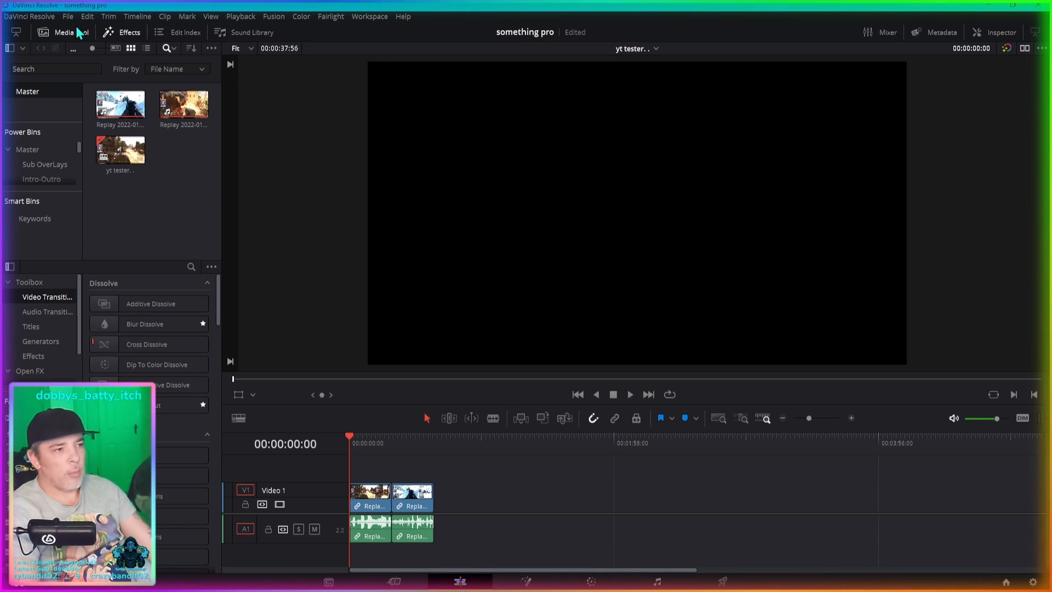
left_click(133, 34)
left_click(59, 29)
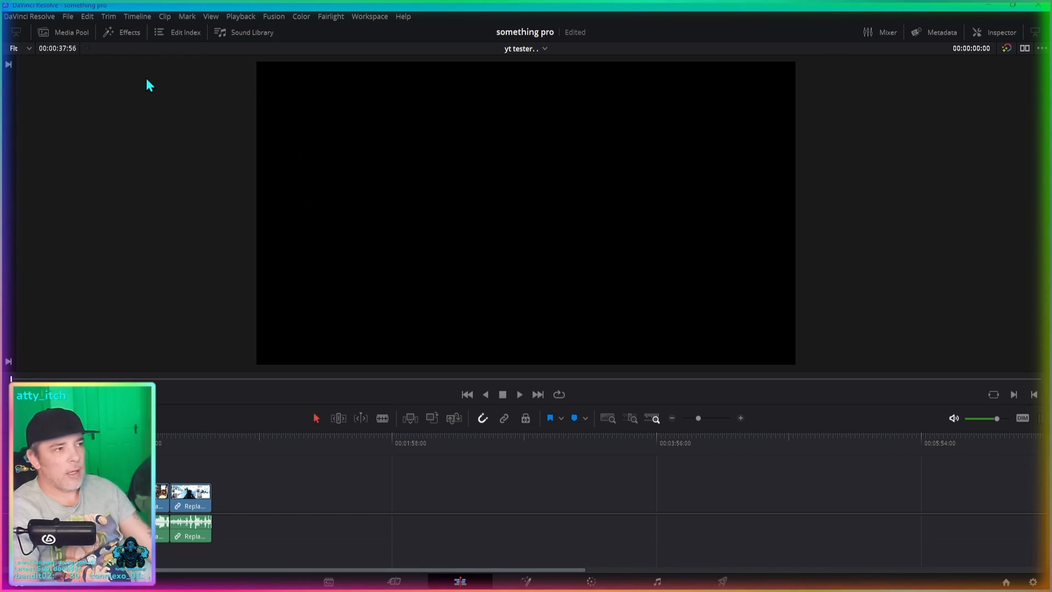
left_click(63, 34)
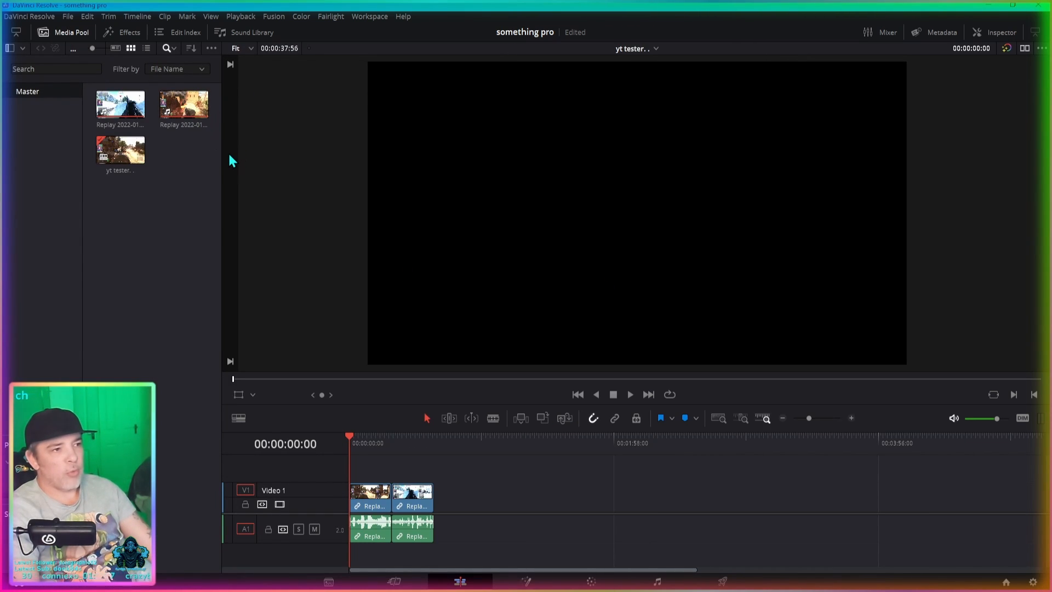
left_click(114, 153)
left_click(133, 131)
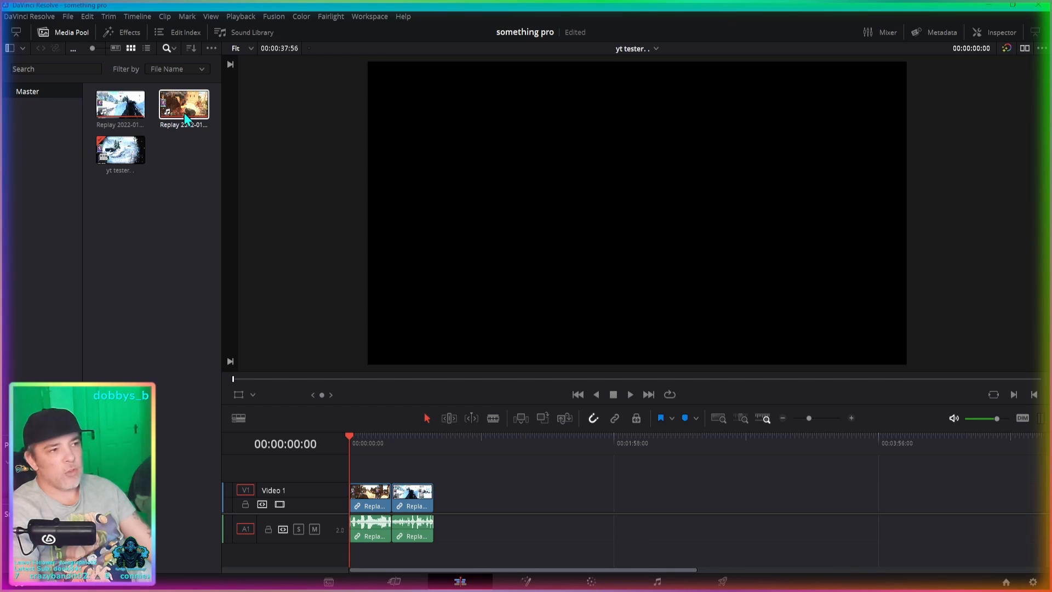
left_click(124, 110)
left_click(180, 111)
left_click(125, 110)
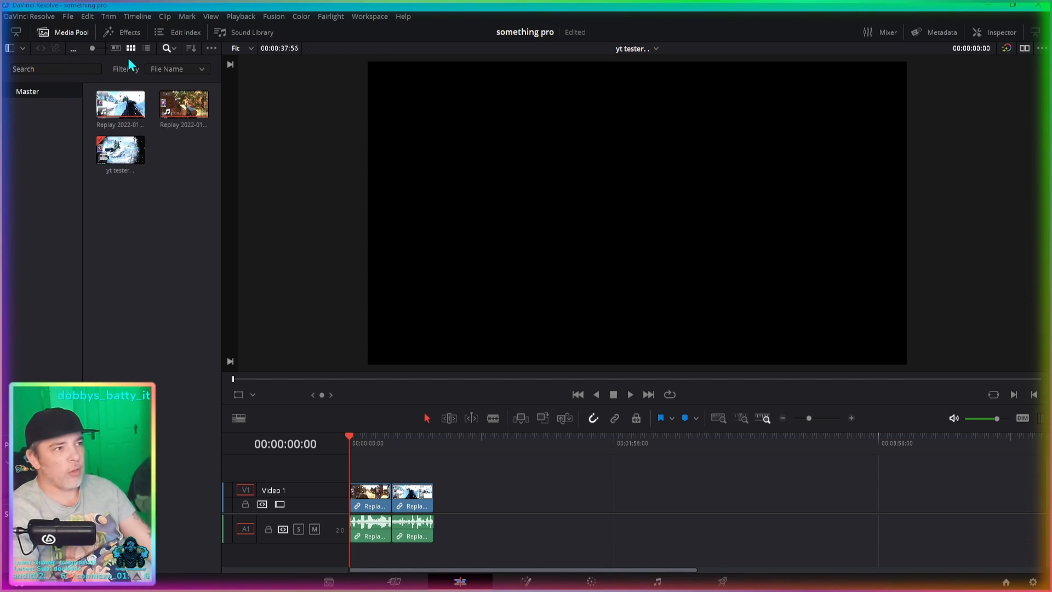
- Try the media pool's list view and search field, return to thumbnail view, and enlarge the clip thumbnails
left_click_drag(92, 49, 103, 48)
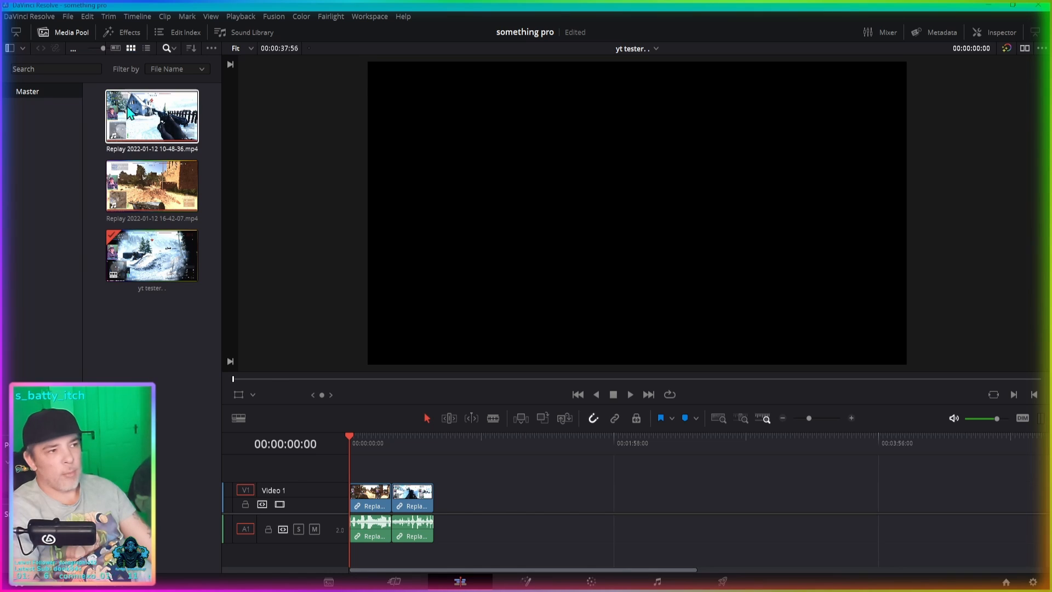
left_click(146, 49)
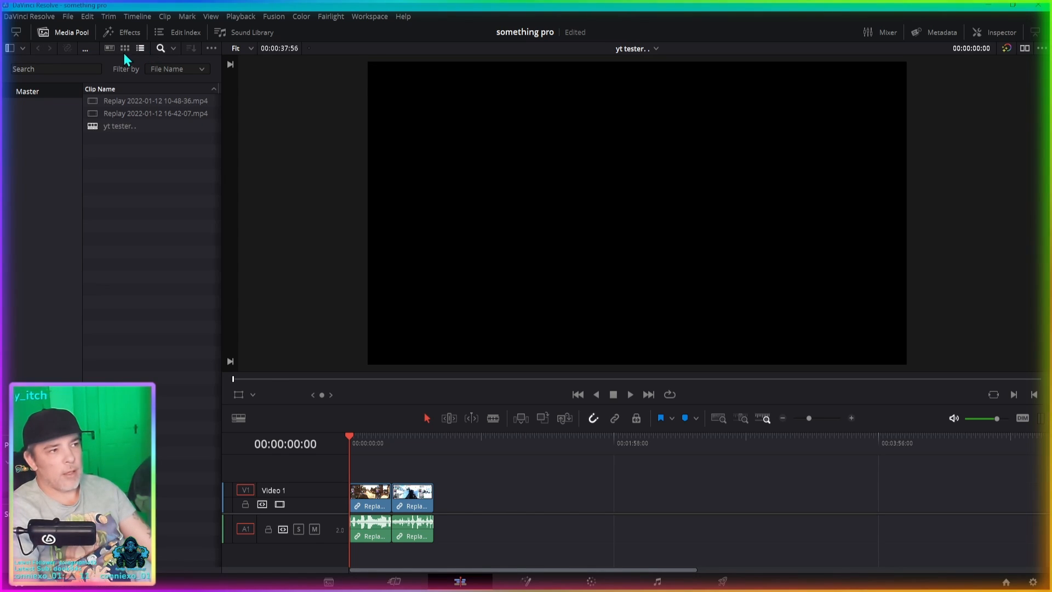
left_click(127, 49)
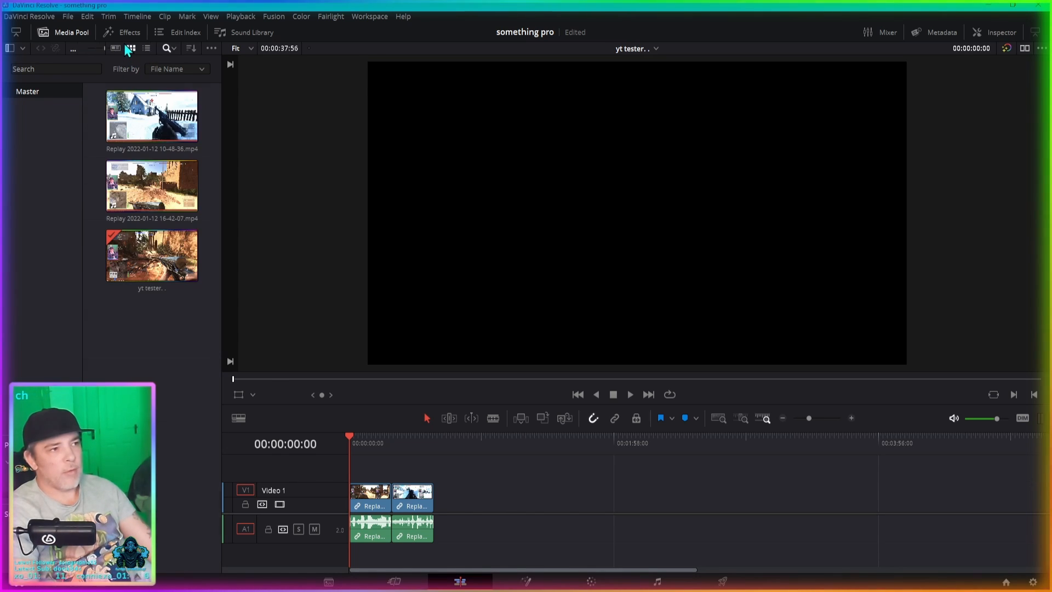
left_click(167, 48)
left_click(166, 48)
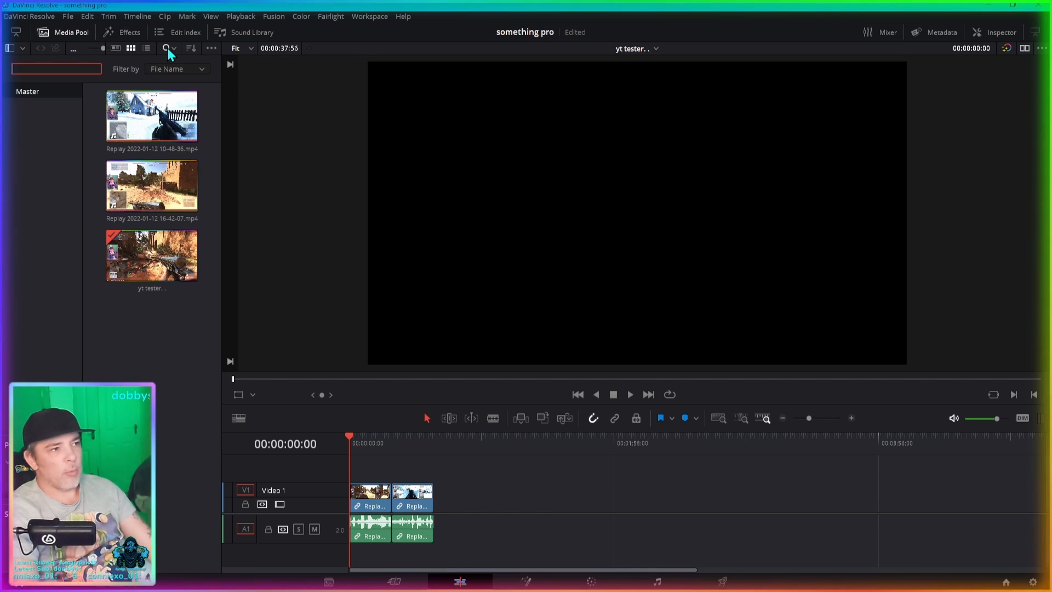
left_click(88, 144)
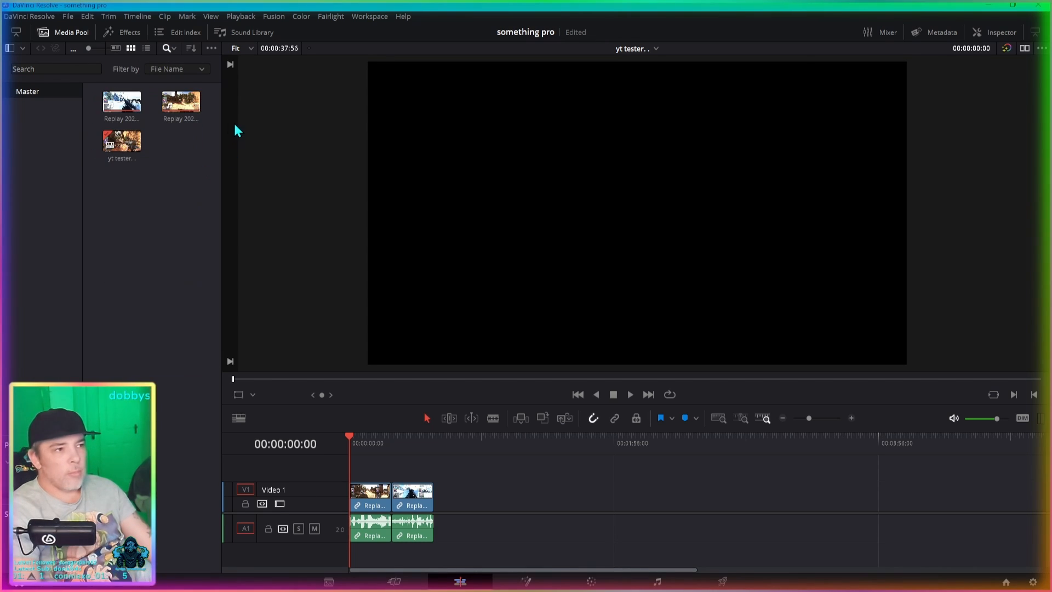
left_click_drag(87, 47, 101, 47)
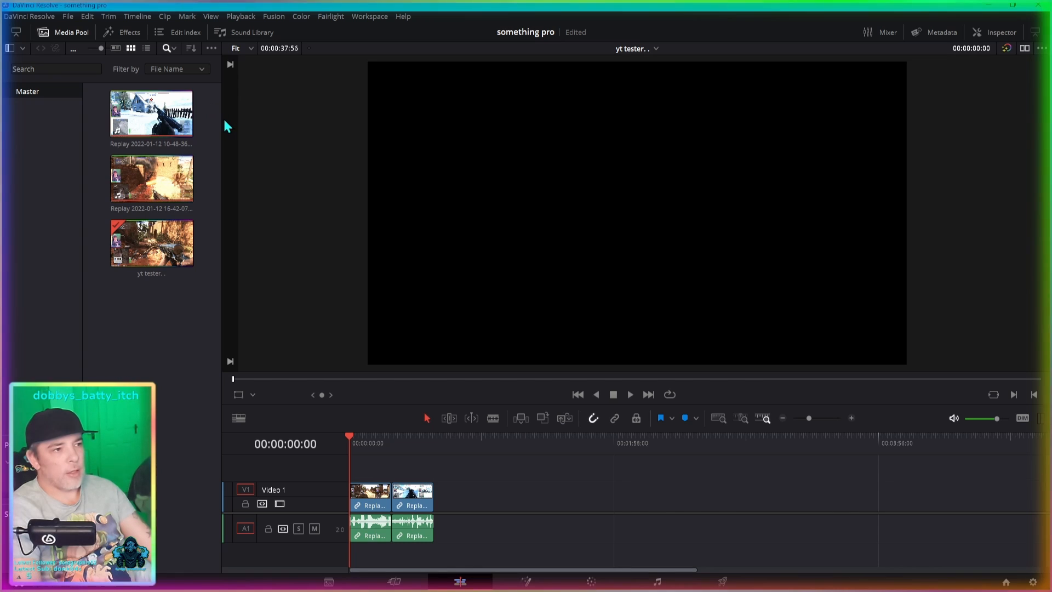
- Show the effects library, preview the first Iris transition in the viewer, and hide the library again
left_click(123, 33)
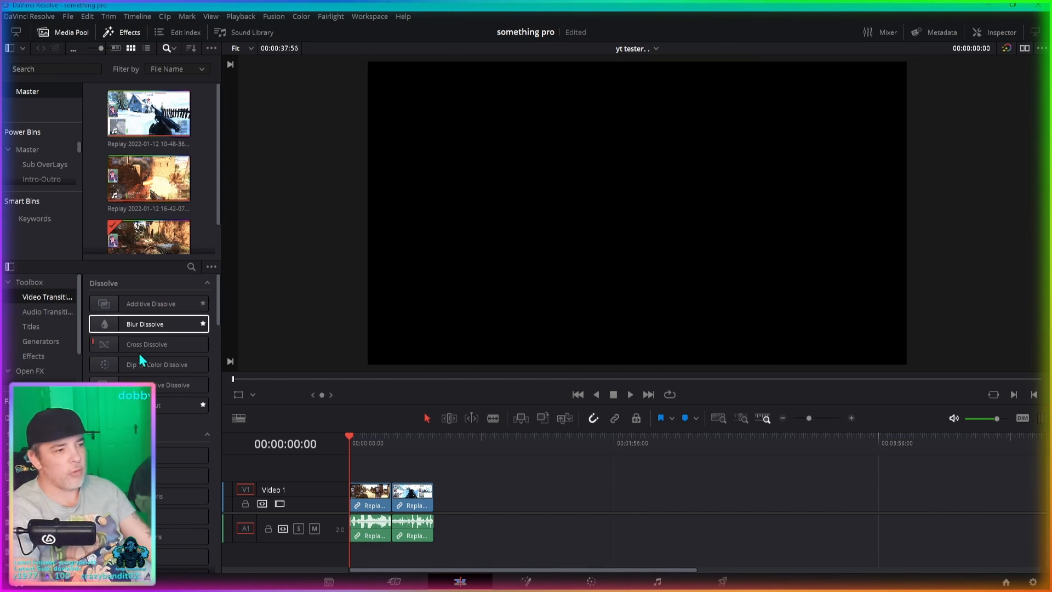
left_click(132, 32)
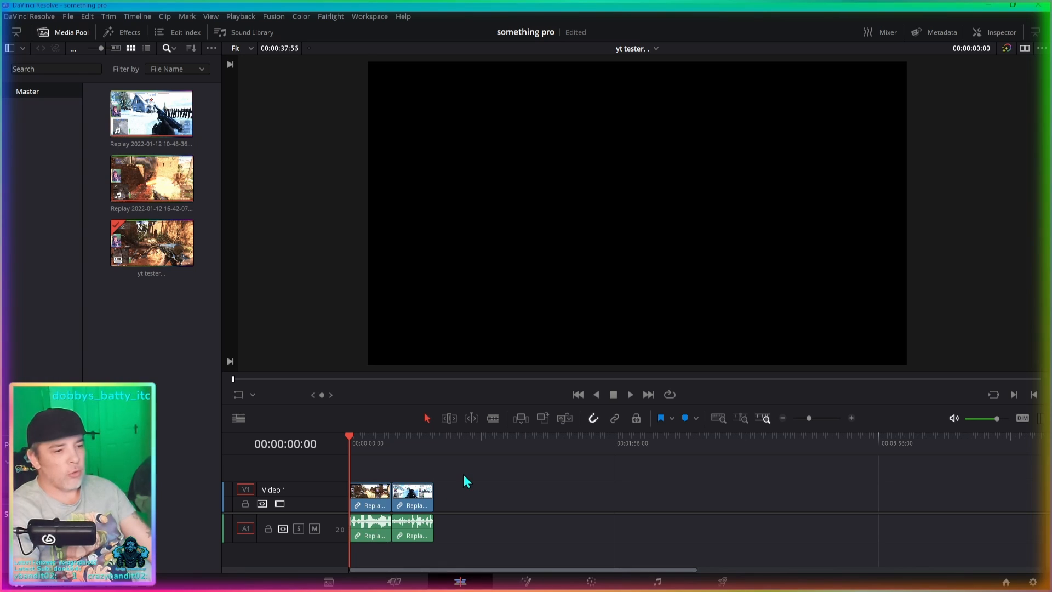
- Show the Inspector, and briefly open and close the audio mixer beside the timeline
left_click(1002, 33)
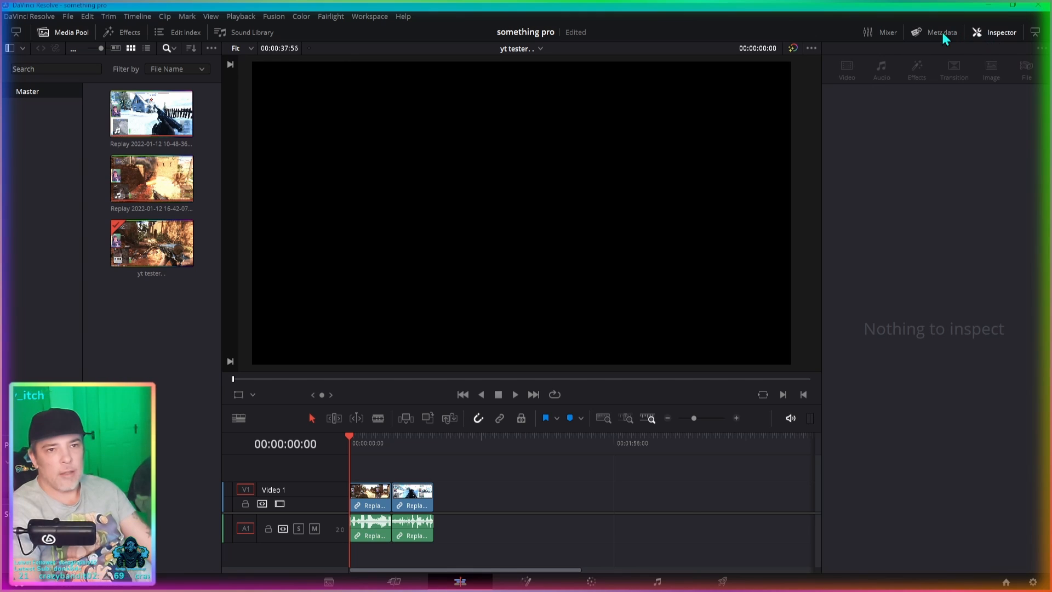
left_click(884, 34)
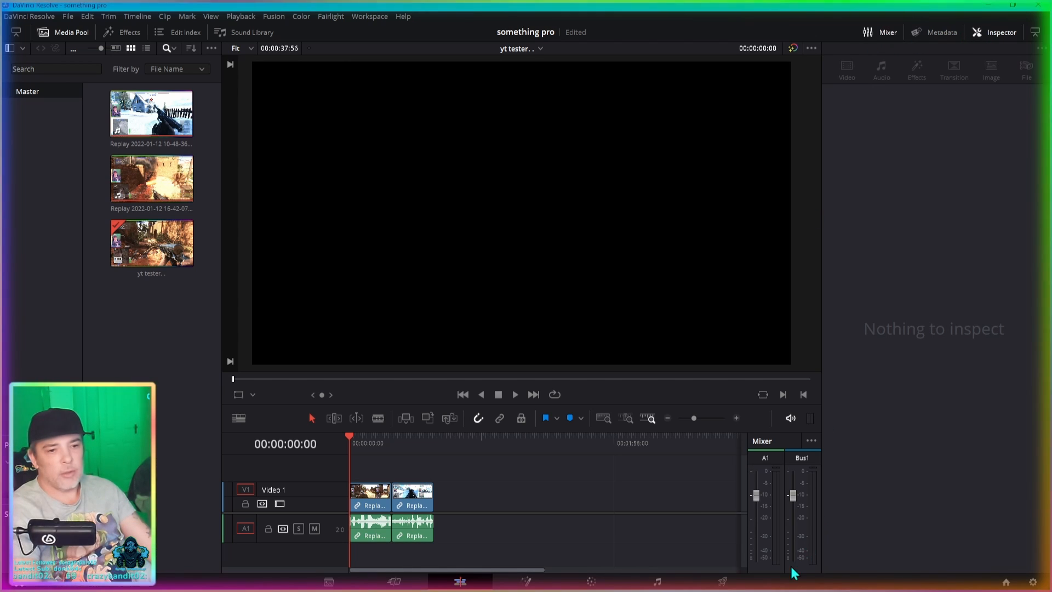
left_click(879, 34)
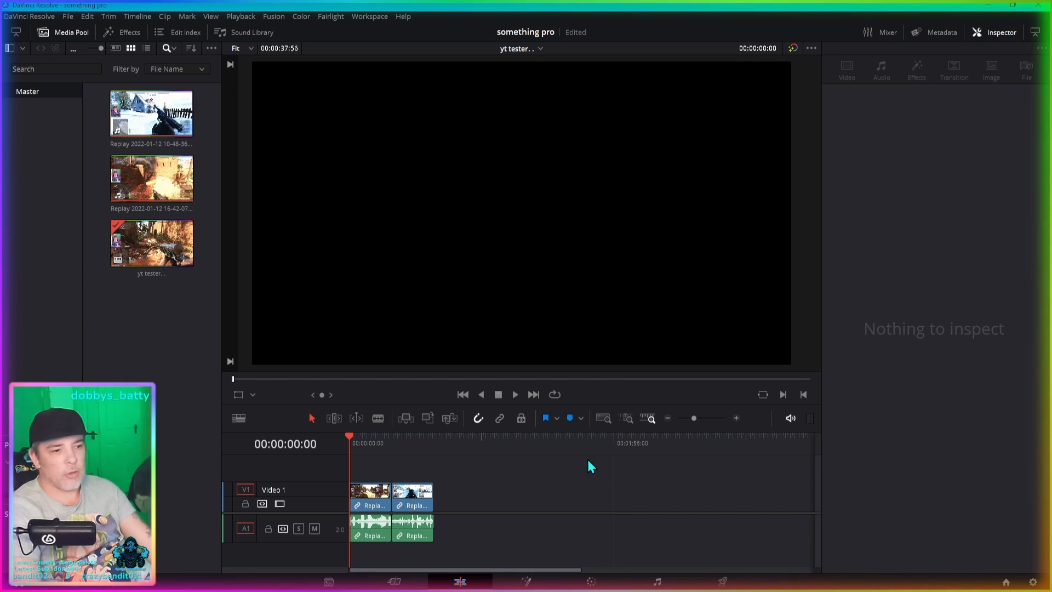
- With the playhead at 00:00:26:23, set the second clip's zoom to 0.810 and its X position to 181
left_click(408, 498)
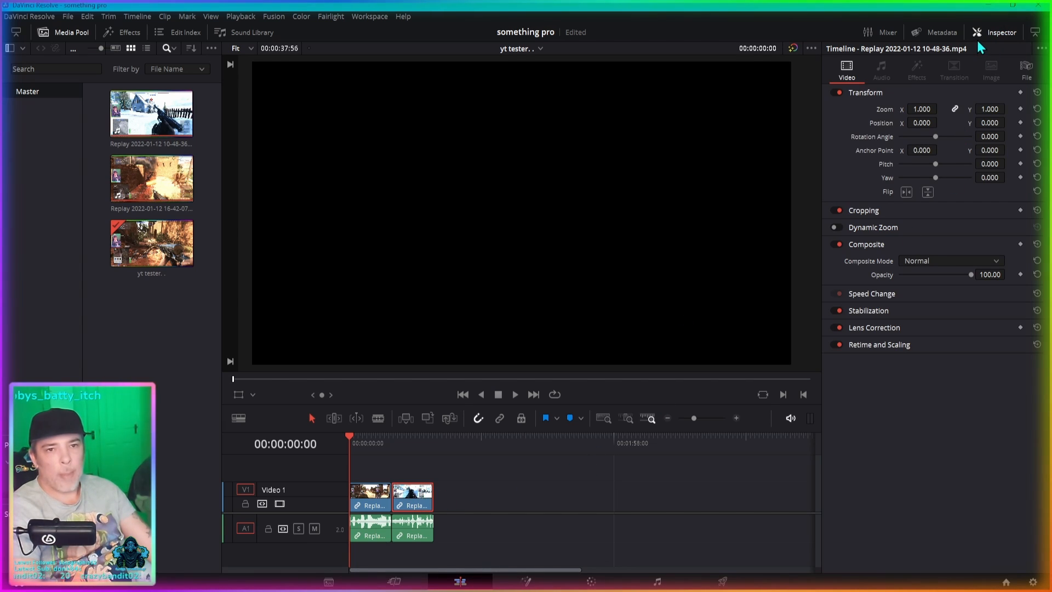
left_click(408, 439)
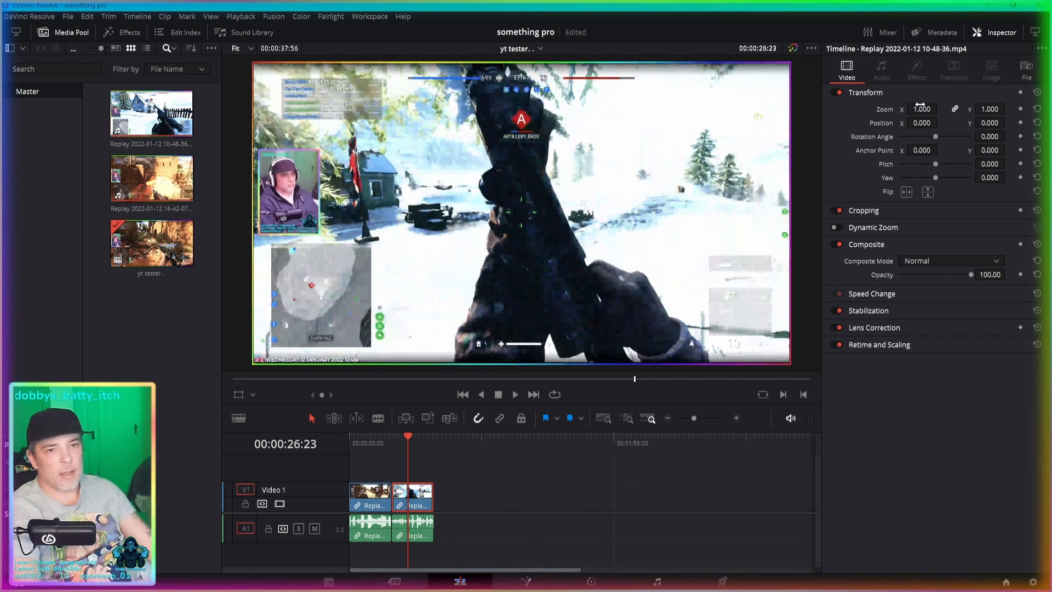
mouse_move(916, 108)
left_mouse_down()
mouse_move(940, 108)
mouse_move(907, 120)
left_mouse_up()
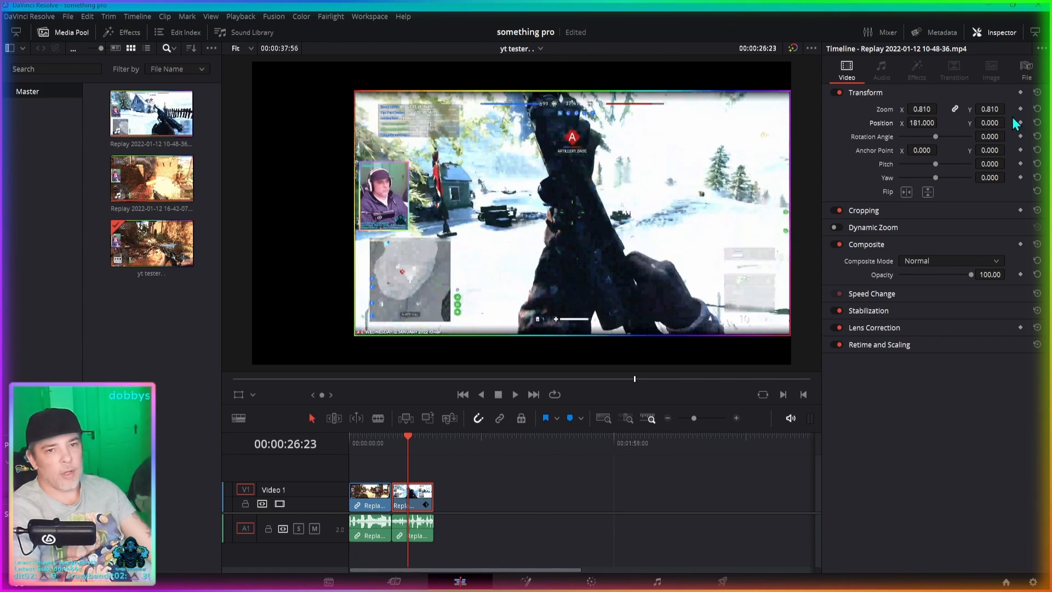
- Set the second clip's Y position to -143, and reset its zoom and position to their defaults
left_click_drag(993, 121, 893, 115)
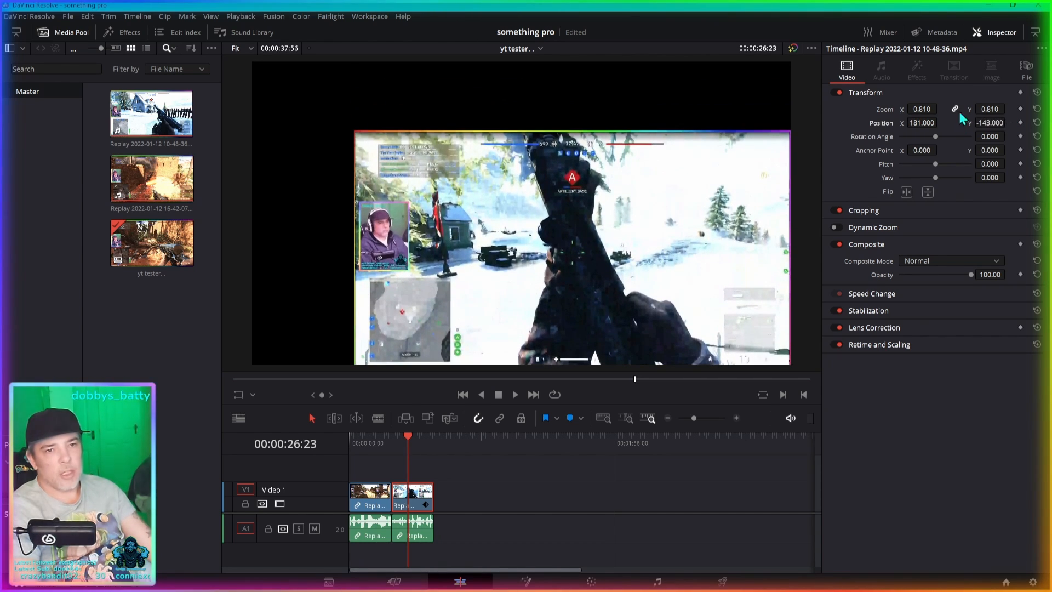
double_click(881, 107)
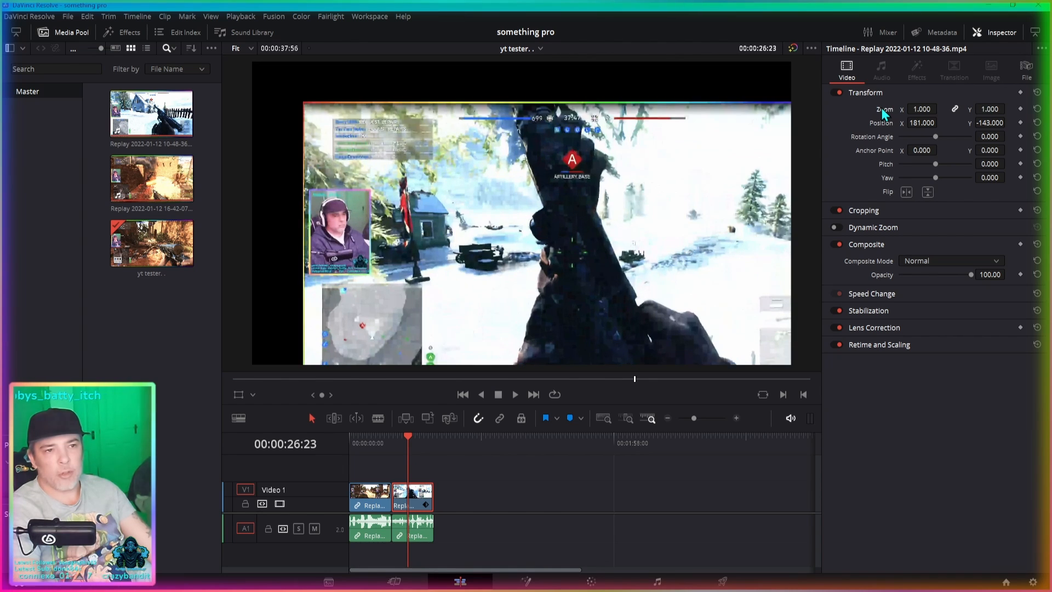
double_click(885, 122)
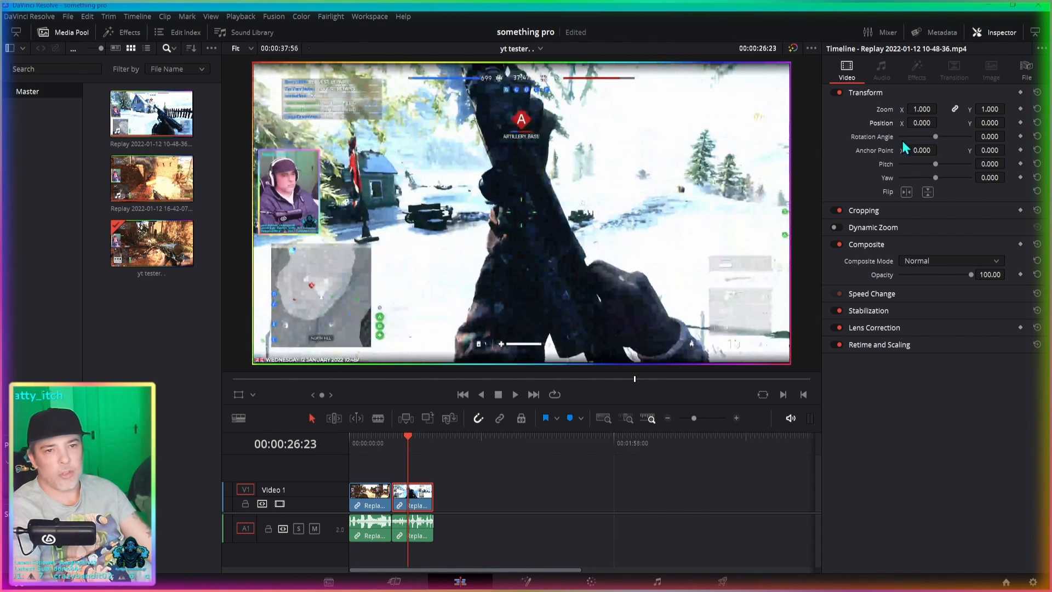
- Try a rotation angle of -13.740, a pitch of -0.011 and a yaw of -0.653 on the clip, and reset all three
left_click_drag(938, 137, 916, 179)
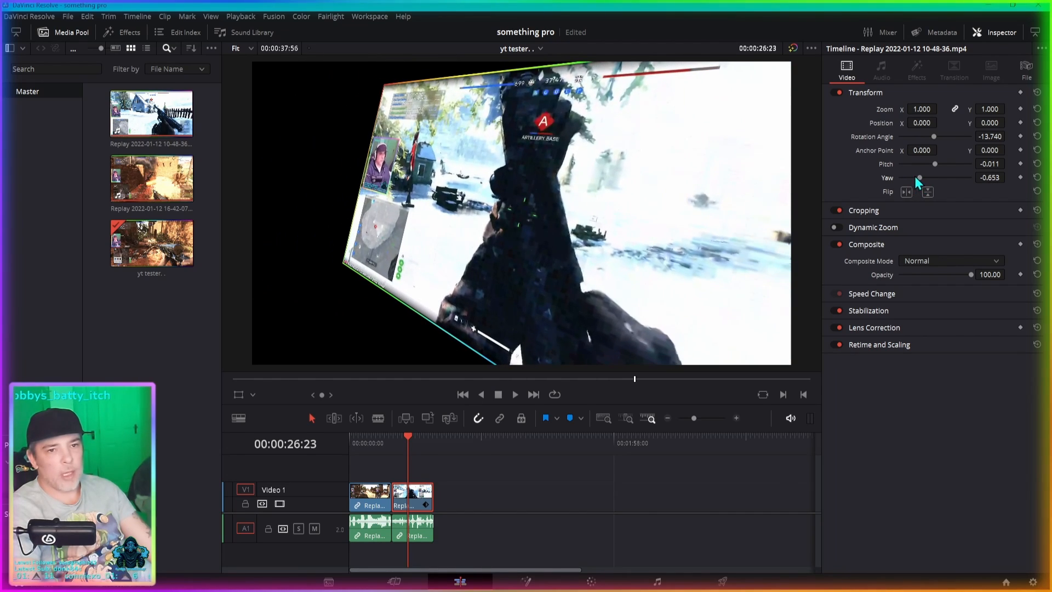
double_click(879, 138)
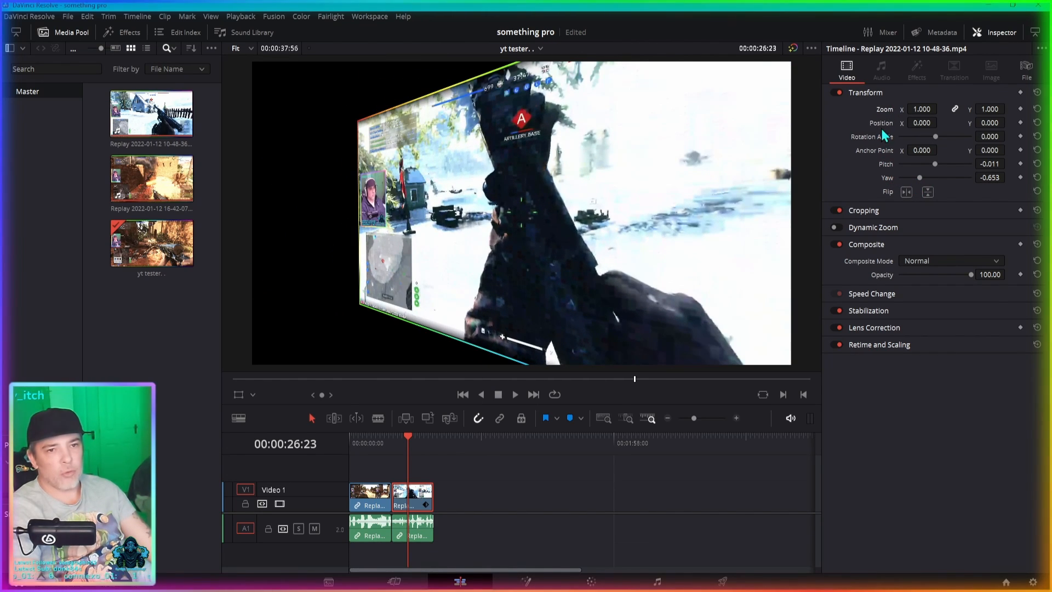
double_click(885, 164)
double_click(887, 178)
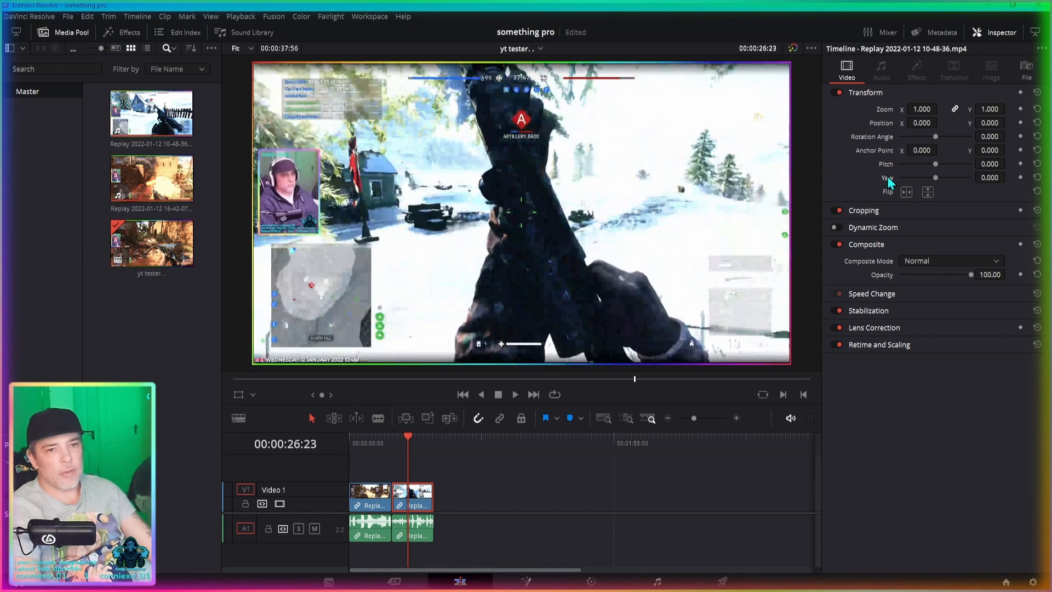
- Show the clip's cropping controls and go through the edge crop and softness values
left_click(856, 211)
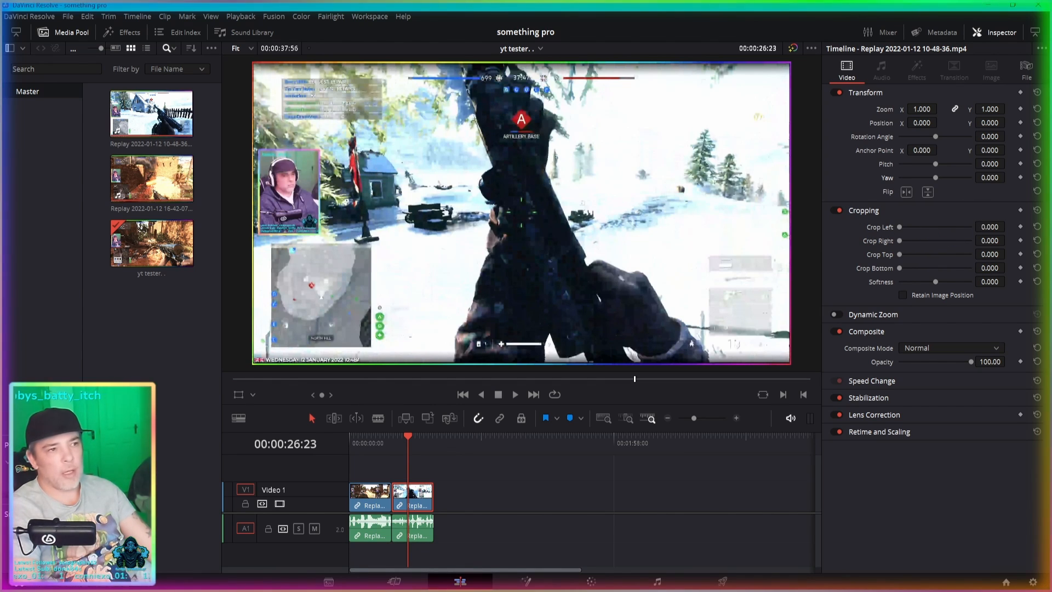
left_click_drag(990, 227, 1008, 282)
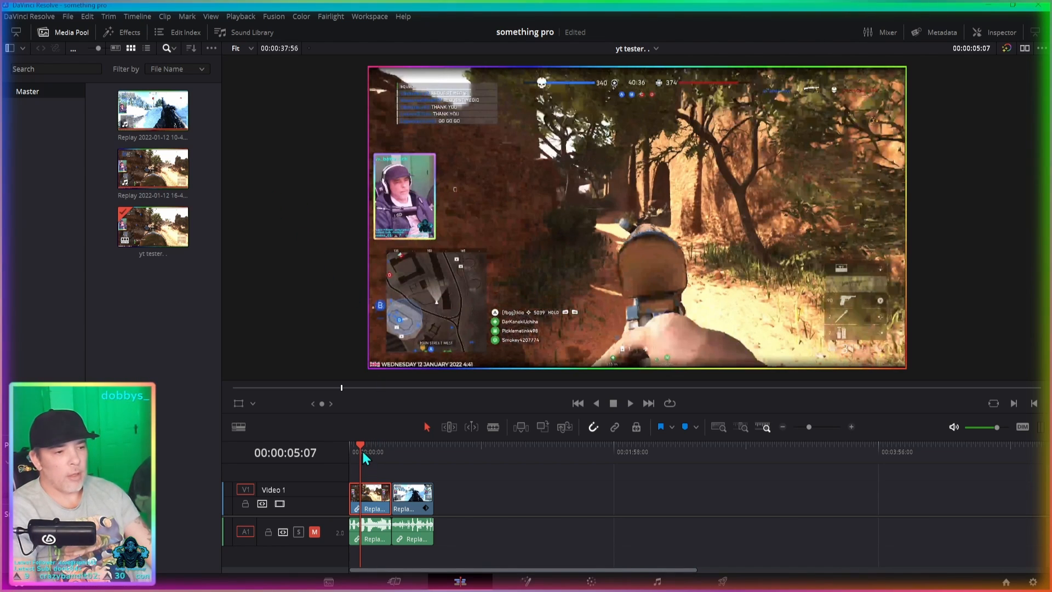
- Move the playhead to 00:00:11:58 and try taller and shorter heights for the video track
mouse_move(362, 451)
left_mouse_down()
mouse_move(391, 456)
mouse_move(365, 452)
mouse_move(380, 458)
mouse_move(376, 450)
left_mouse_up()
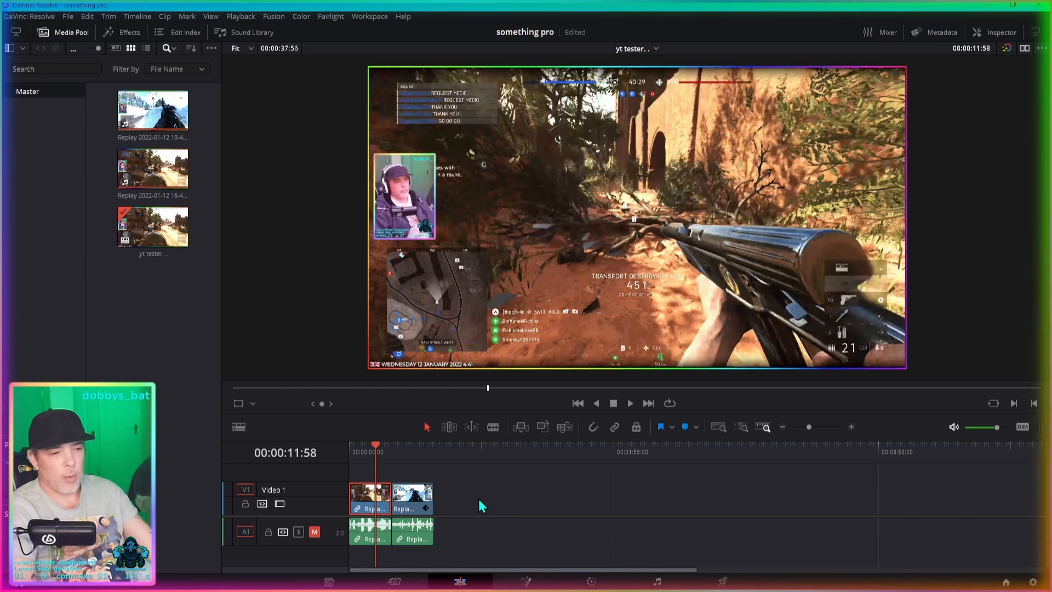
scroll(472, 495, "down", 2)
scroll(474, 497, "up", 6)
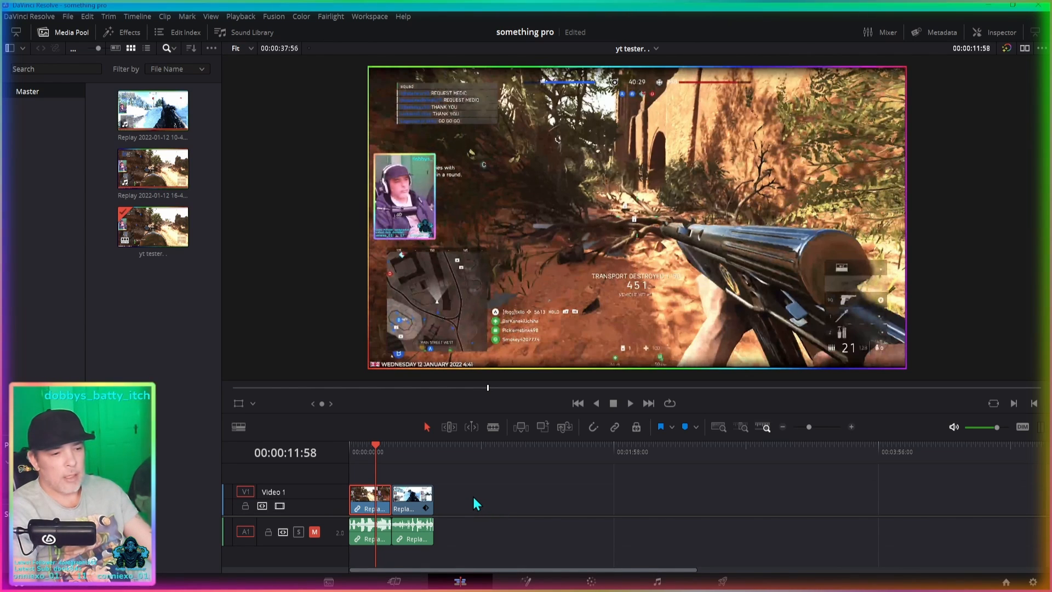
scroll(474, 497, "up", 3)
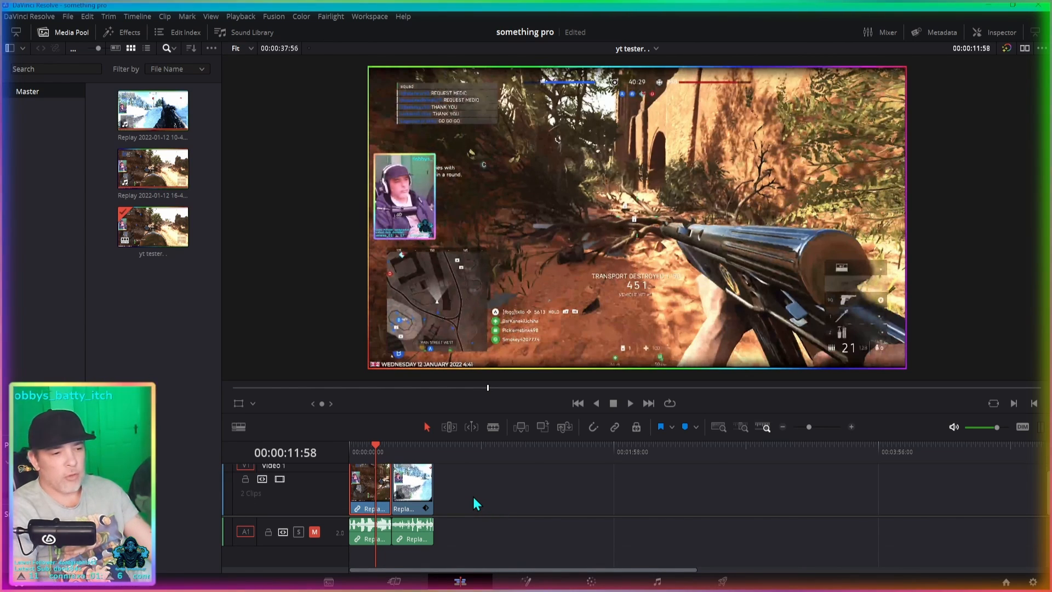
scroll(473, 498, "down", 3)
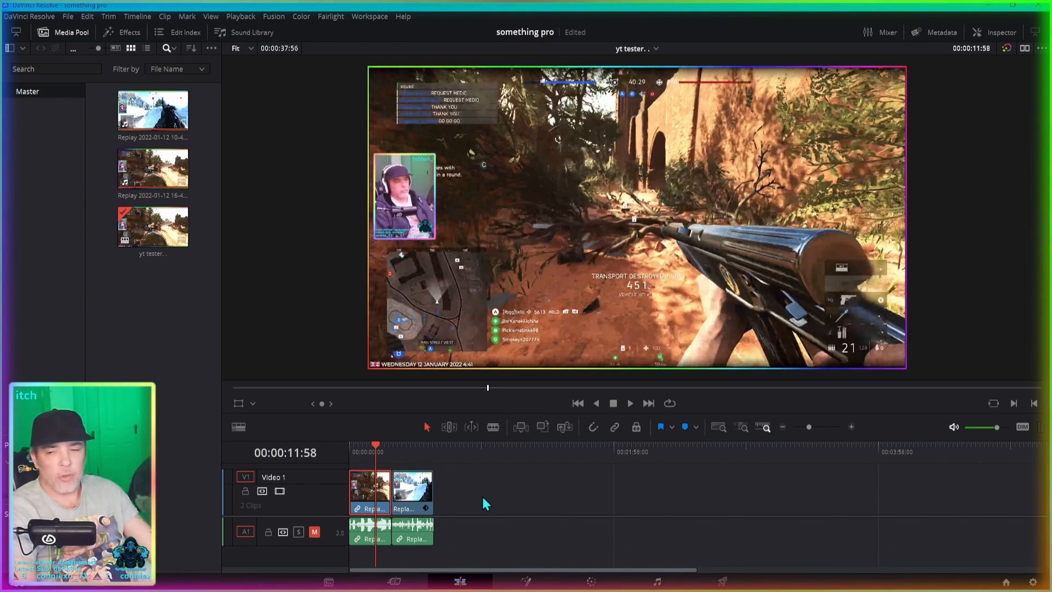
scroll(483, 493, "down", 5)
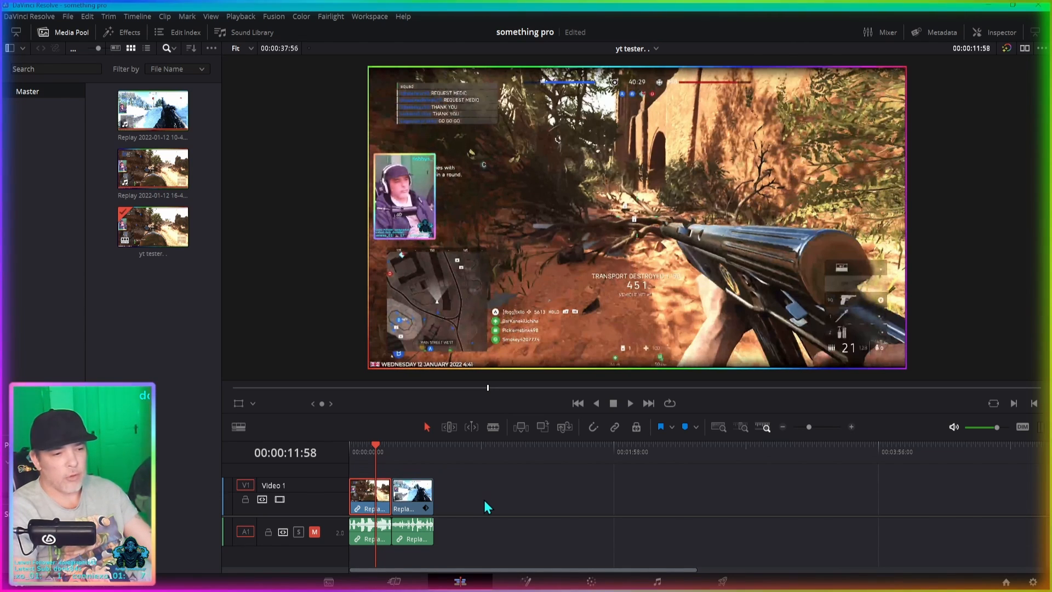
scroll(485, 496, "up", 4)
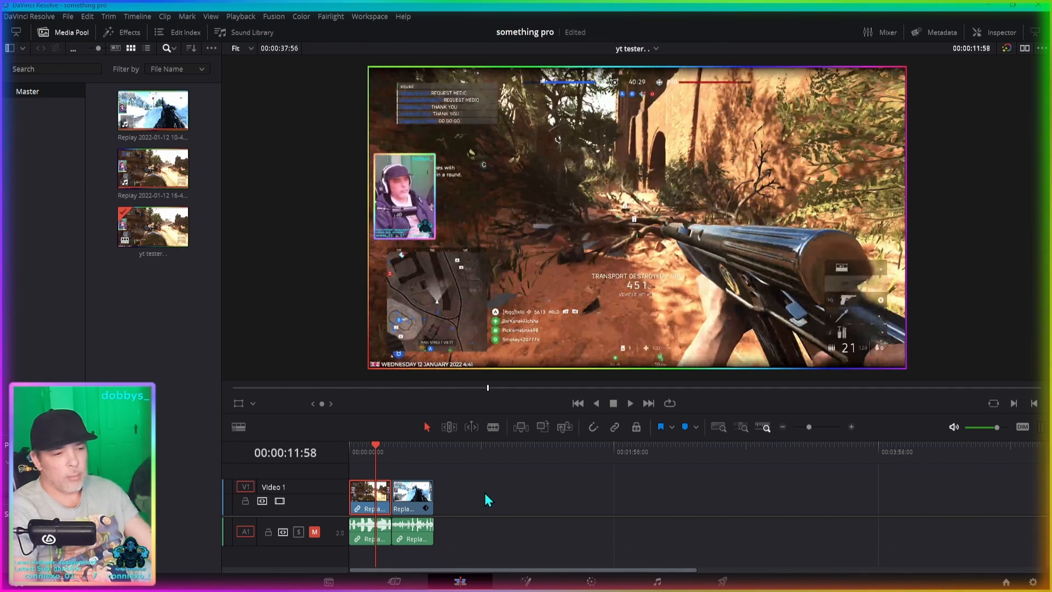
scroll(482, 494, "up", 1)
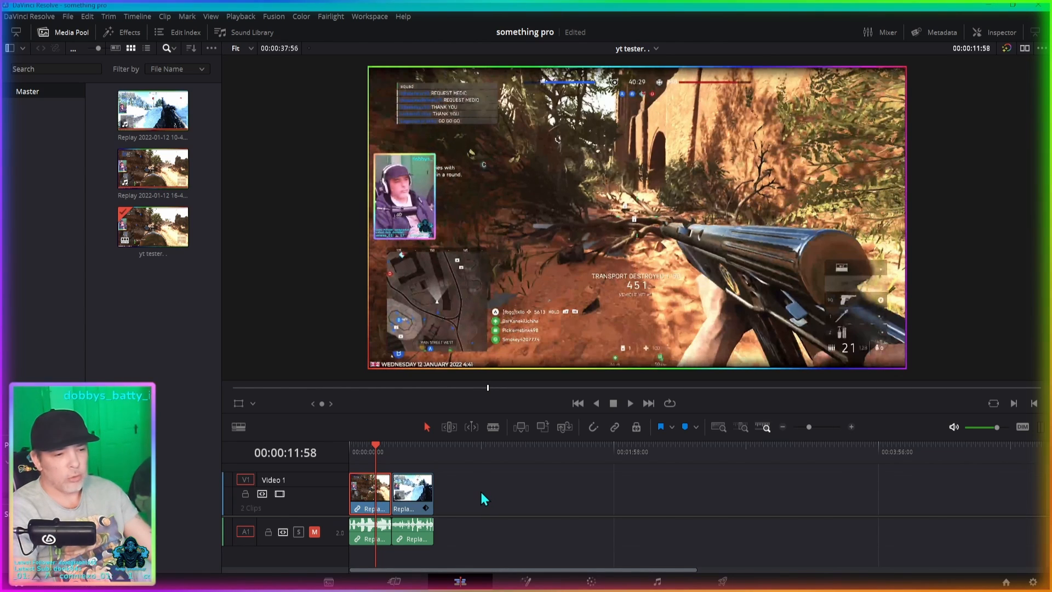
- Try different audio track heights, make the video track compact, and leave the audio track tall enough to show its name and waveform
scroll(468, 537, "up", 4)
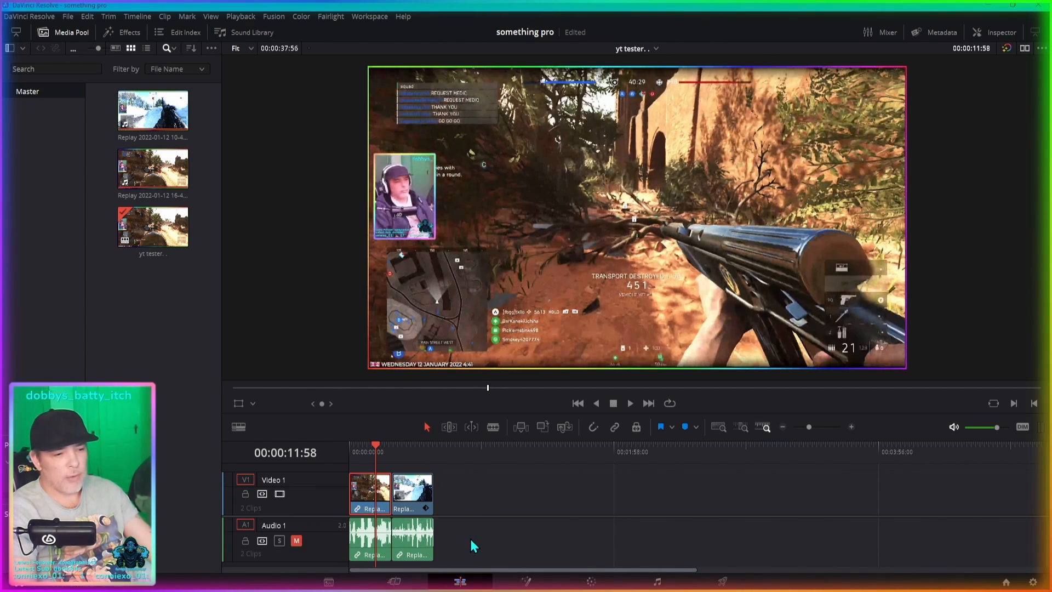
scroll(469, 540, "down", 4)
scroll(488, 495, "down", 3)
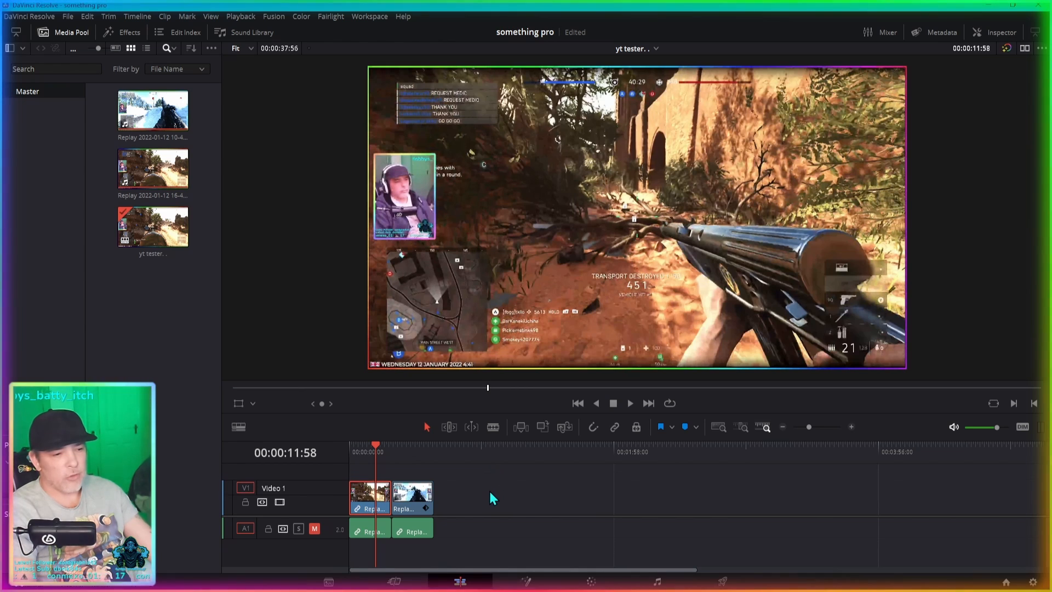
scroll(486, 492, "up", 1)
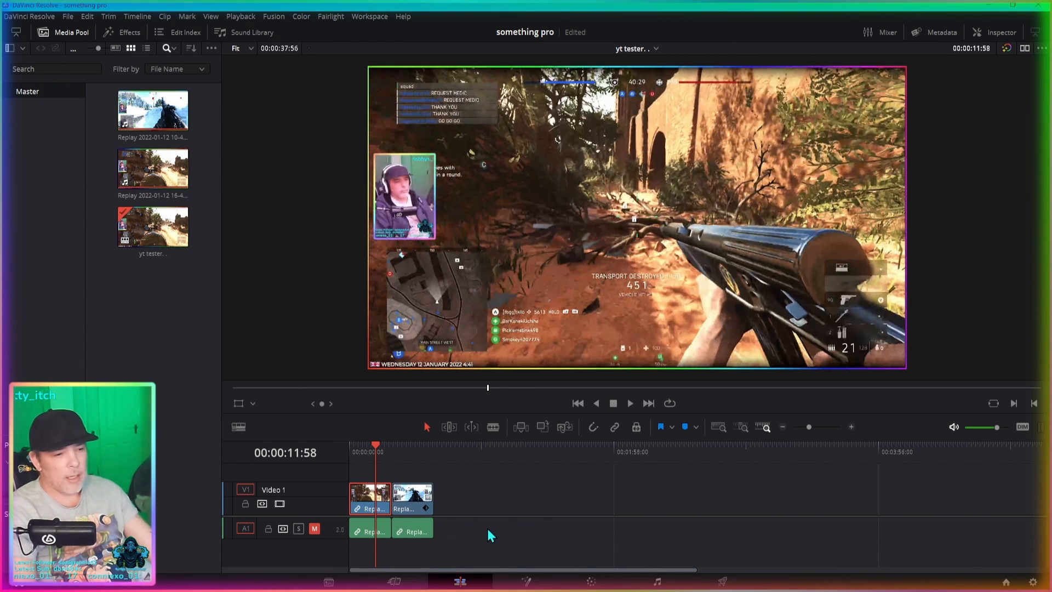
scroll(486, 527, "up", 1)
scroll(504, 553, "up", 1)
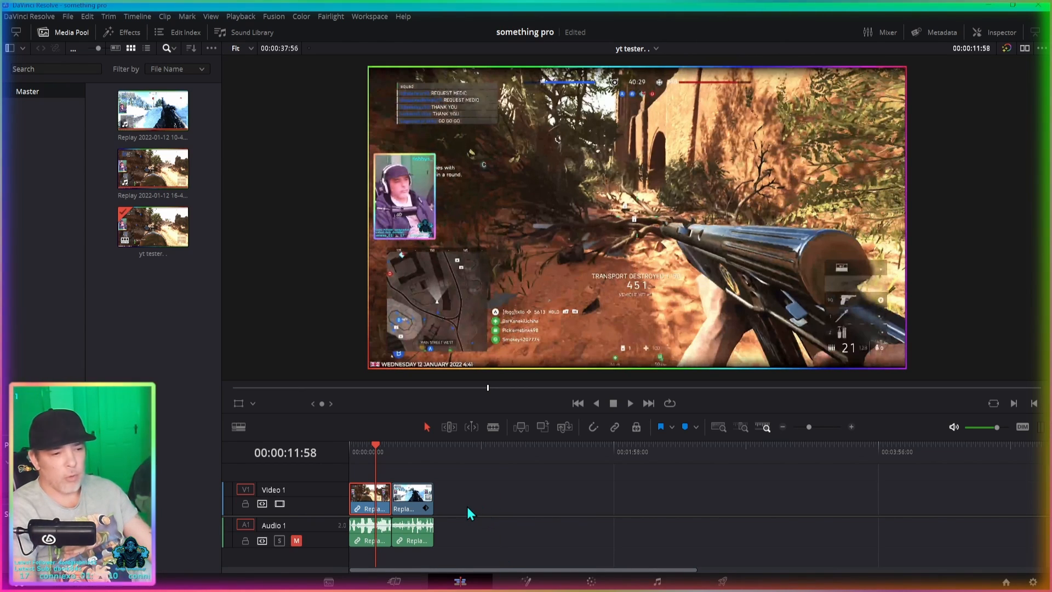
- Zoom the timeline in and out around the two gameplay clips to compare zoom levels
scroll(468, 505, "up", 2)
scroll(609, 504, "up", 3)
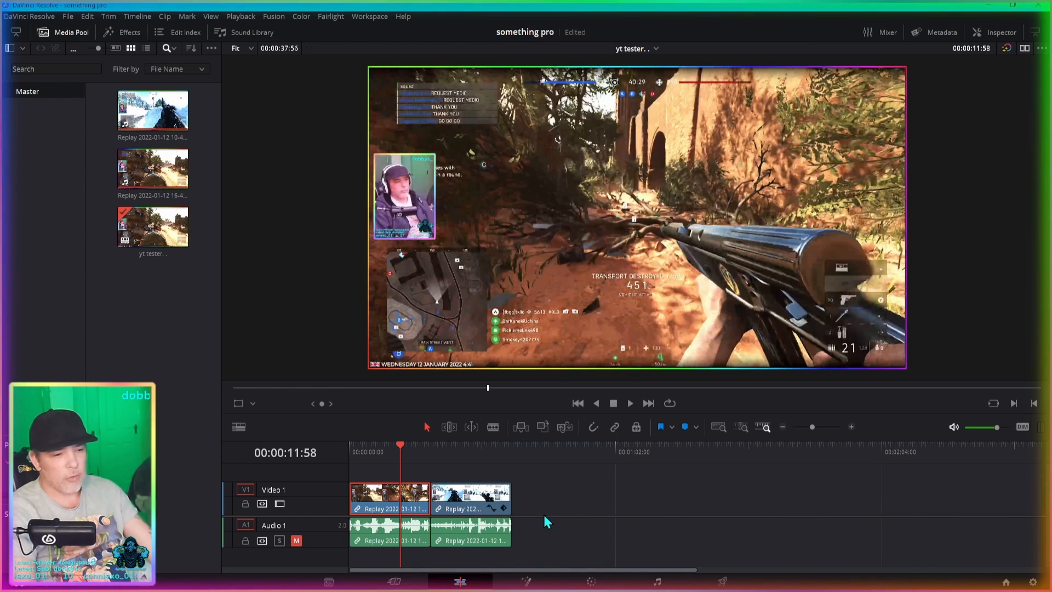
scroll(767, 501, "up", 2)
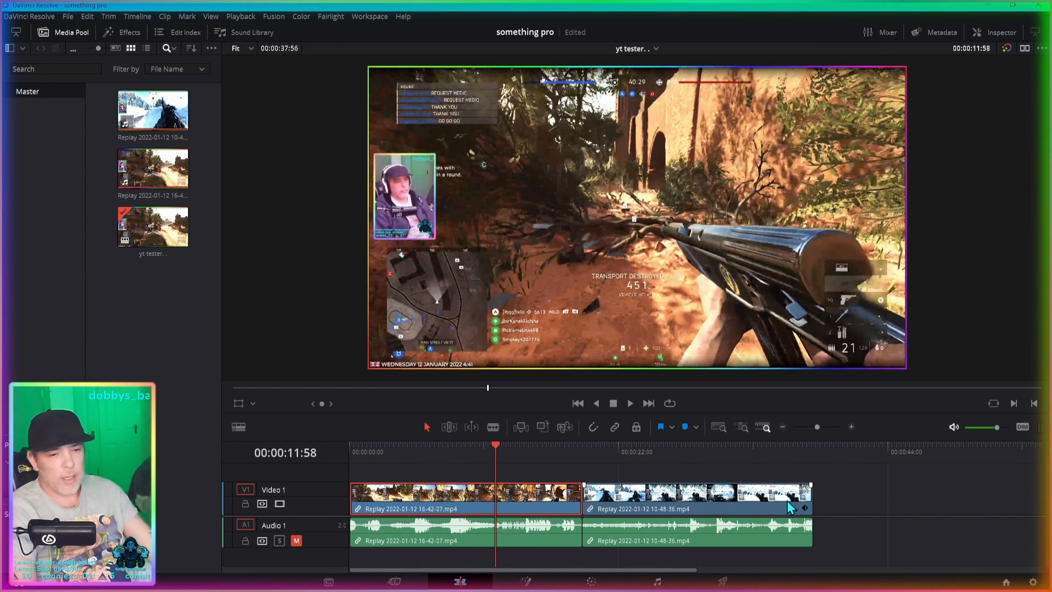
scroll(822, 503, "down", 1)
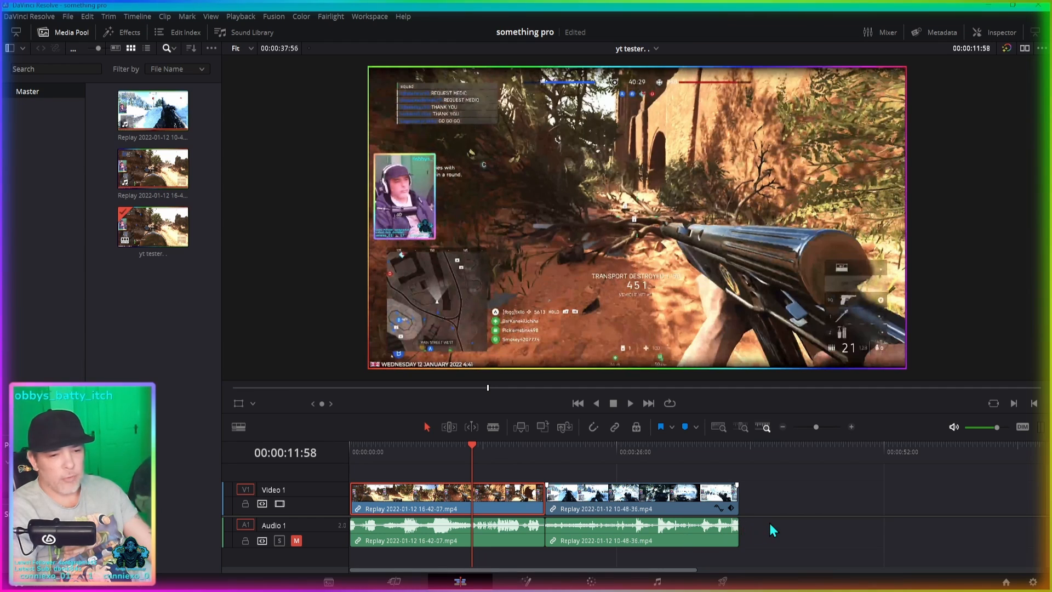
scroll(762, 525, "down", 1)
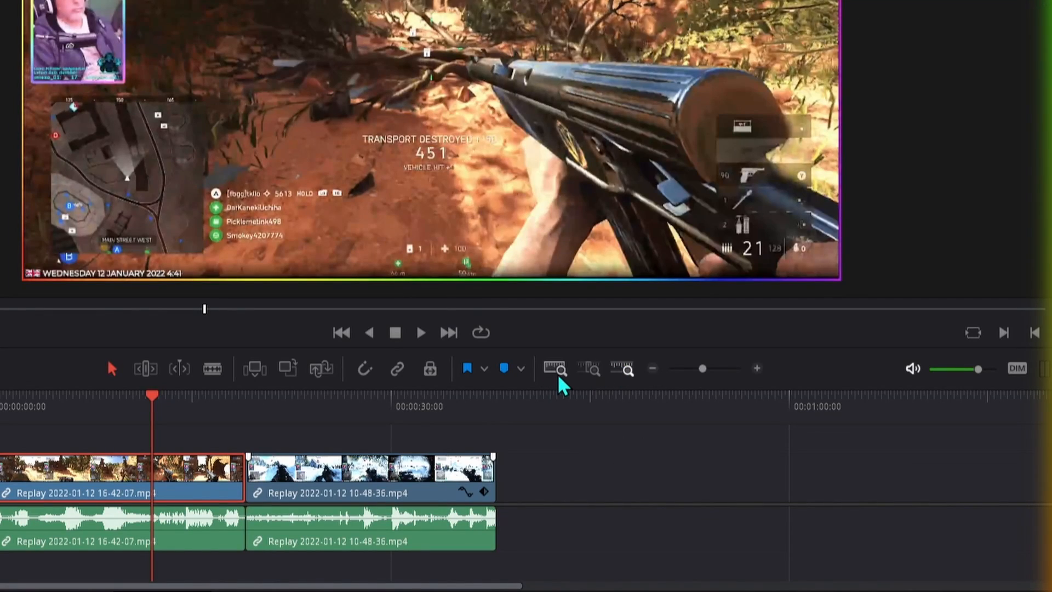
scroll(711, 372, "up", 1)
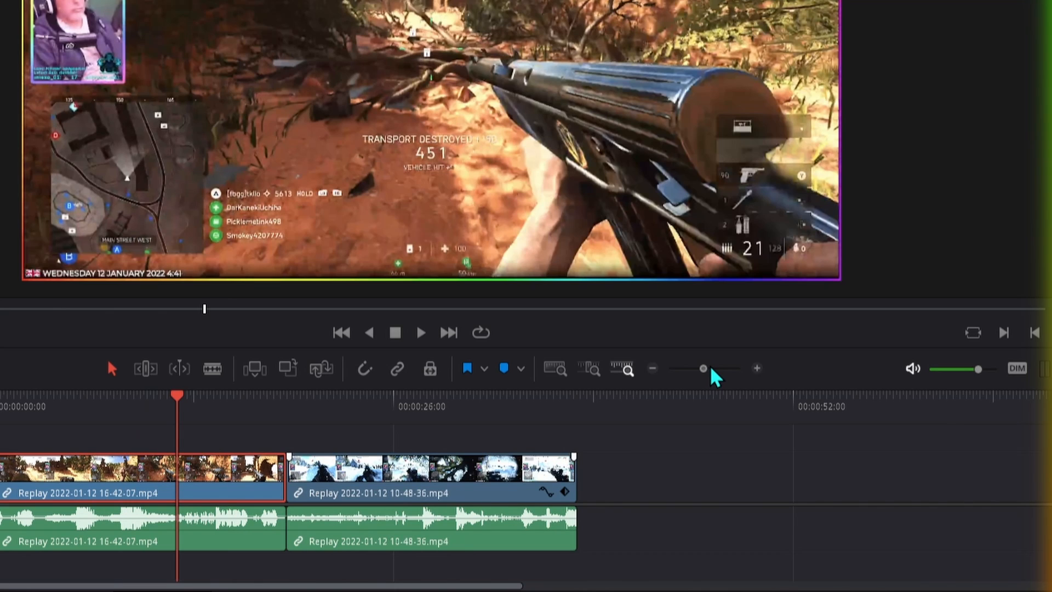
- Compare the timeline's Detail Zoom with its Full Extent Zoom, finishing with both clips fitted to the timeline width
left_click(585, 369)
left_click(592, 370)
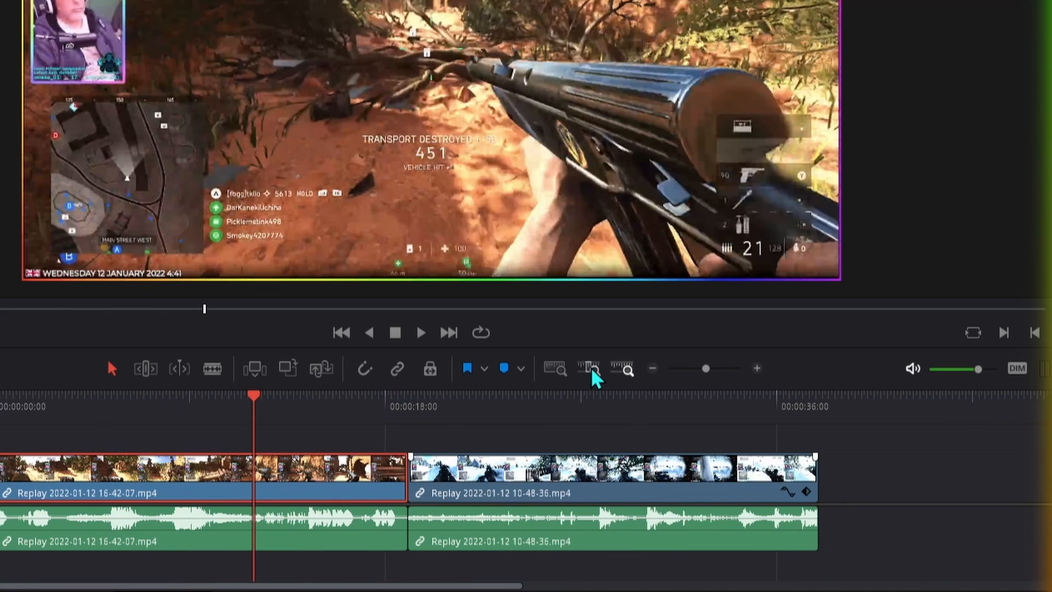
left_click(593, 371)
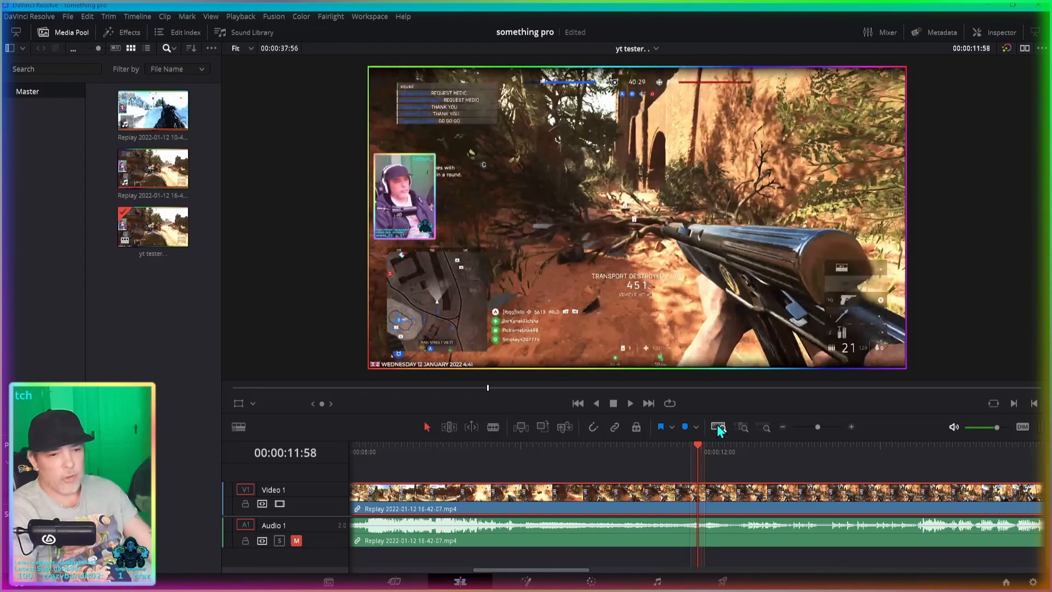
left_click(555, 368)
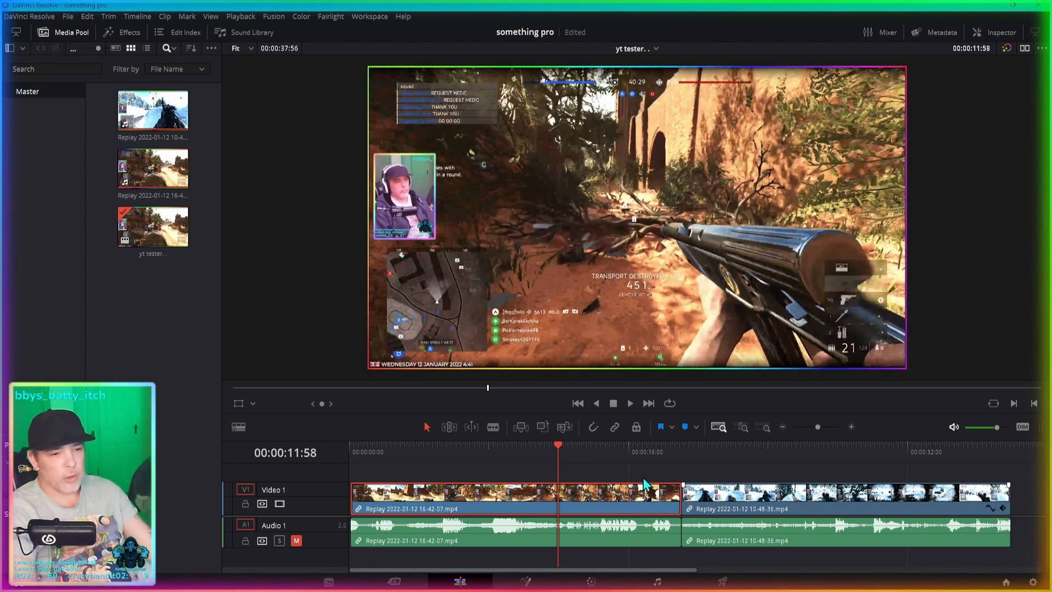
- Shrink the video track until its clip thumbnails are hidden, and zoom the timeline far out and back in
scroll(633, 475, "down", 3)
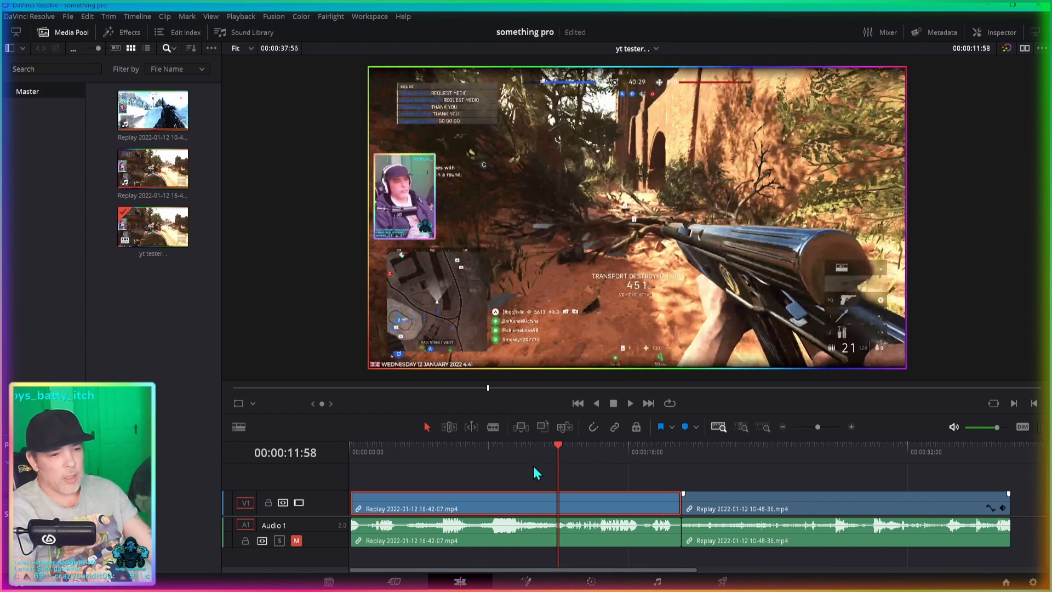
scroll(538, 481, "down", 5)
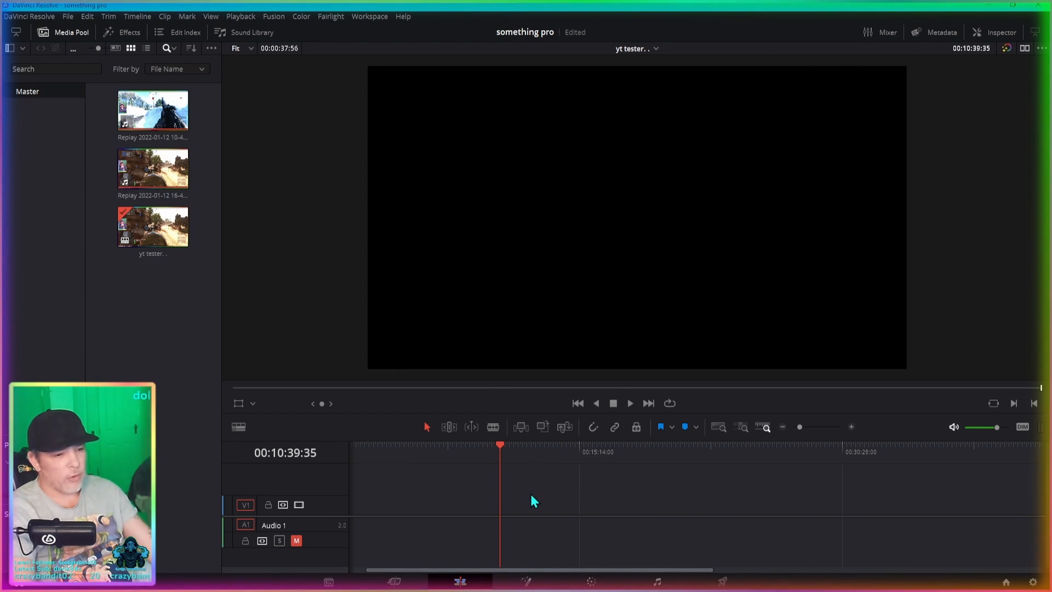
scroll(527, 496, "up", 3)
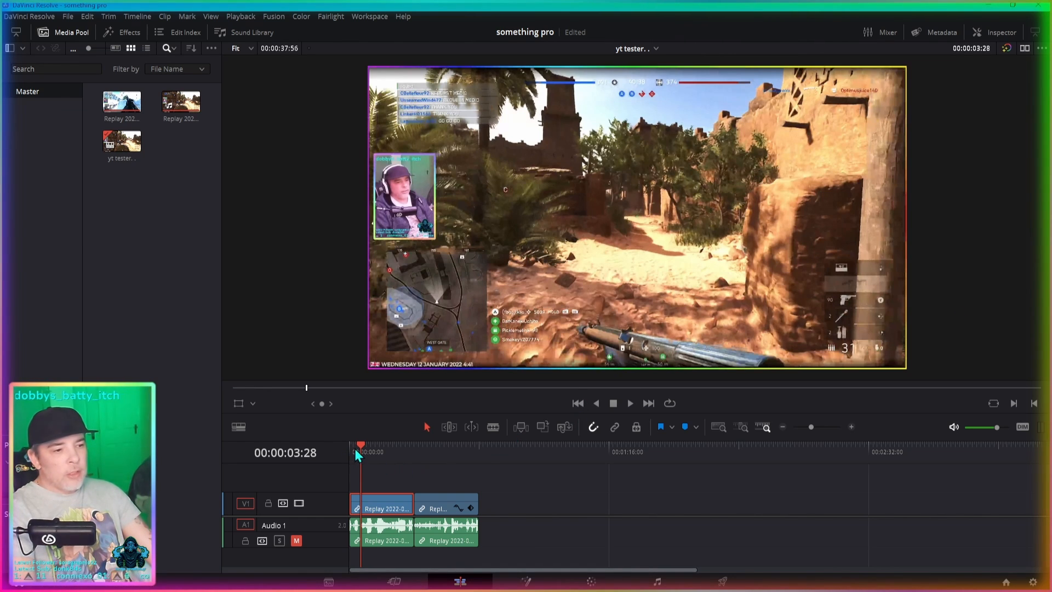
- Move the playhead within the first gameplay clip to about 00:00:05:07 and practise playing forward, playing in reverse and stopping
left_click_drag(359, 448, 366, 449)
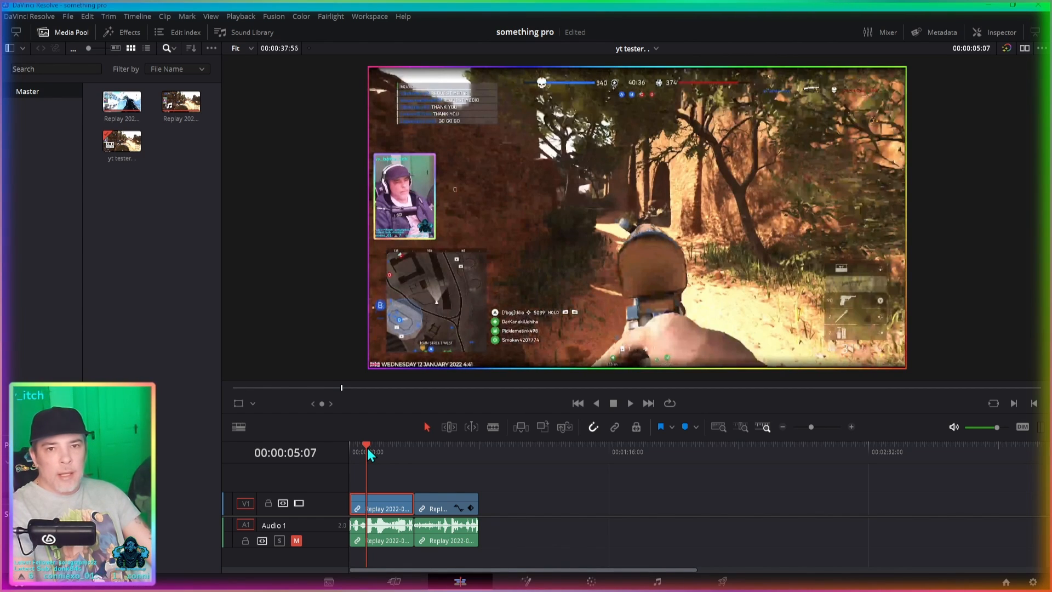
key("space")
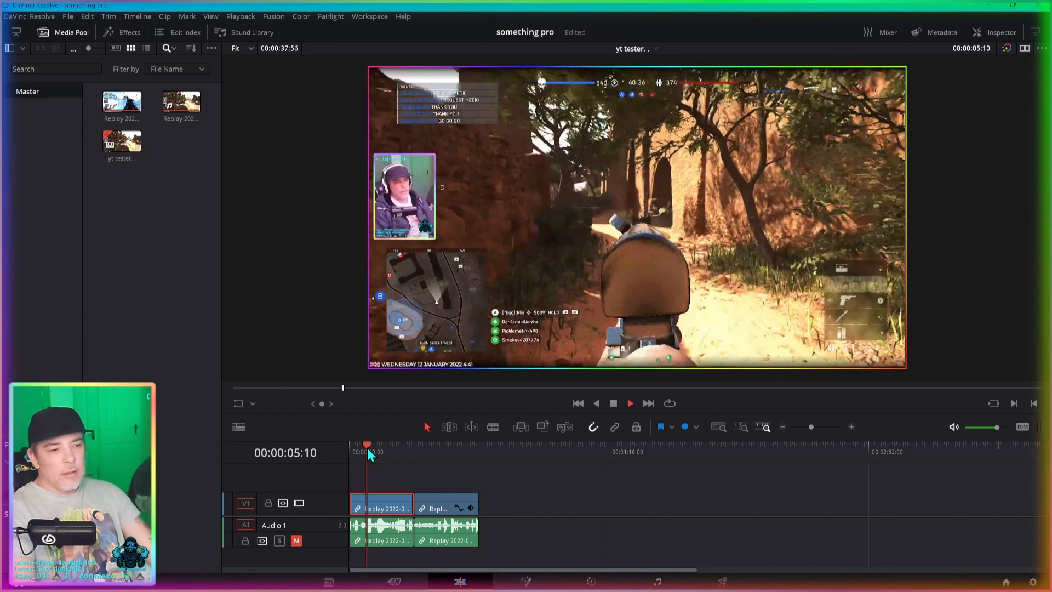
key("space")
key("j")
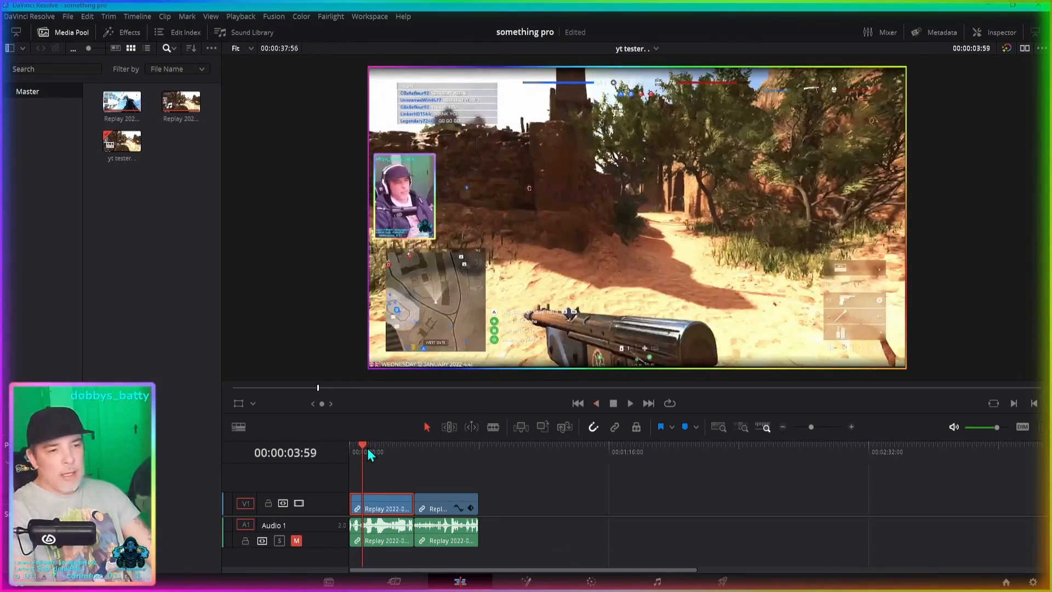
key("space")
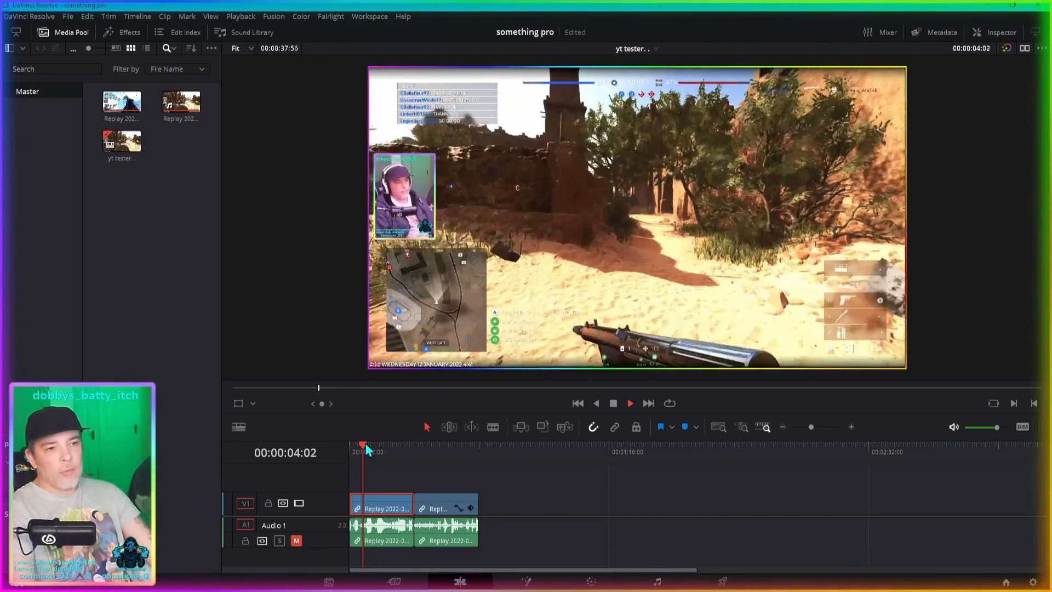
key("k")
key("j")
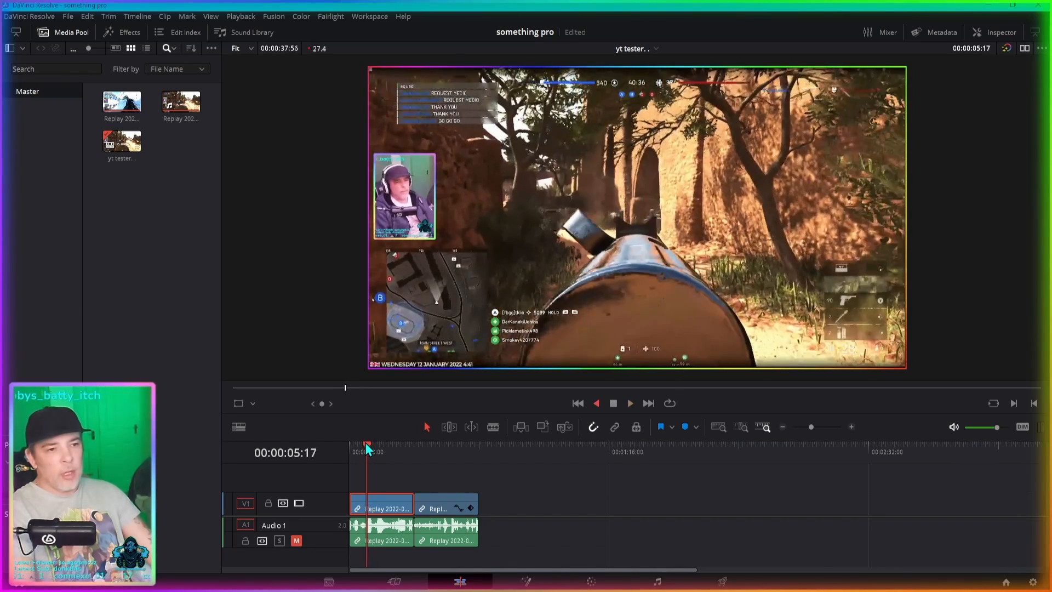
key("k")
- Fast-forward the timeline at 4x into the second clip, stop, and try reverse playback at up to 64x before playing forward again
key("l")
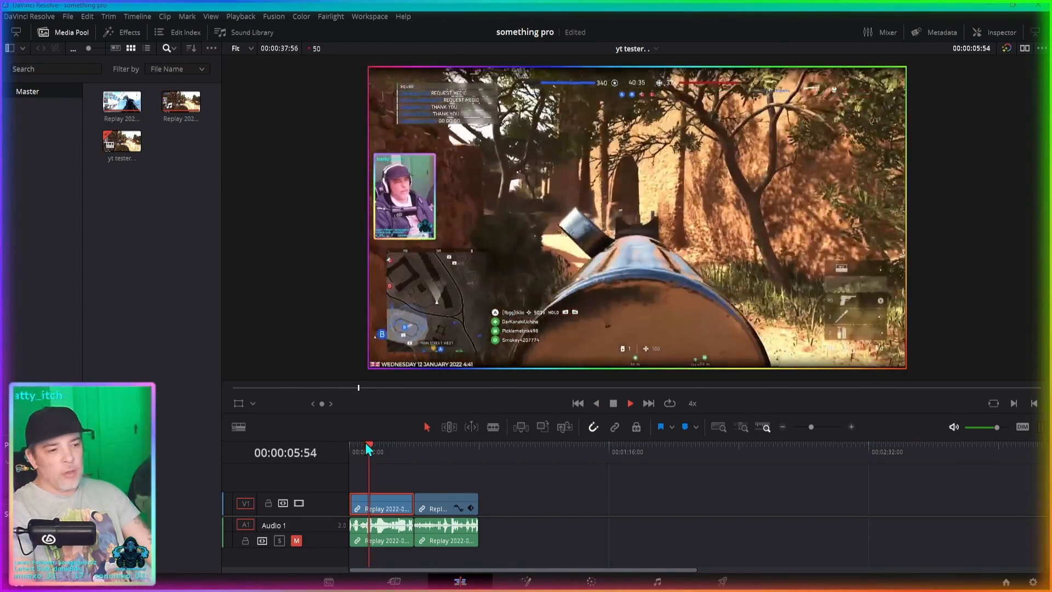
key("l")
key("l")
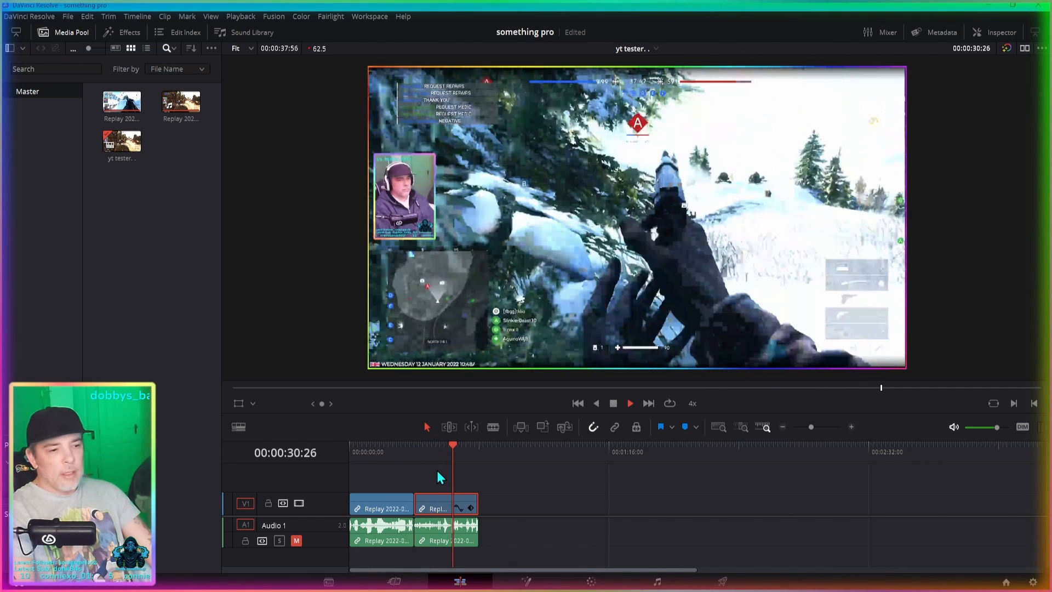
key("k")
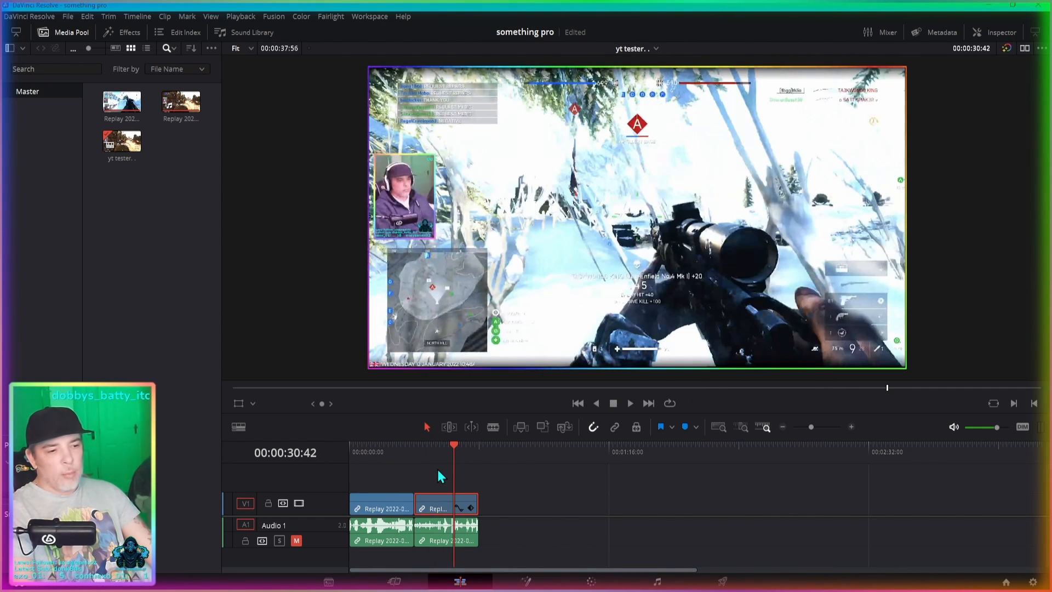
key("j")
key("j")
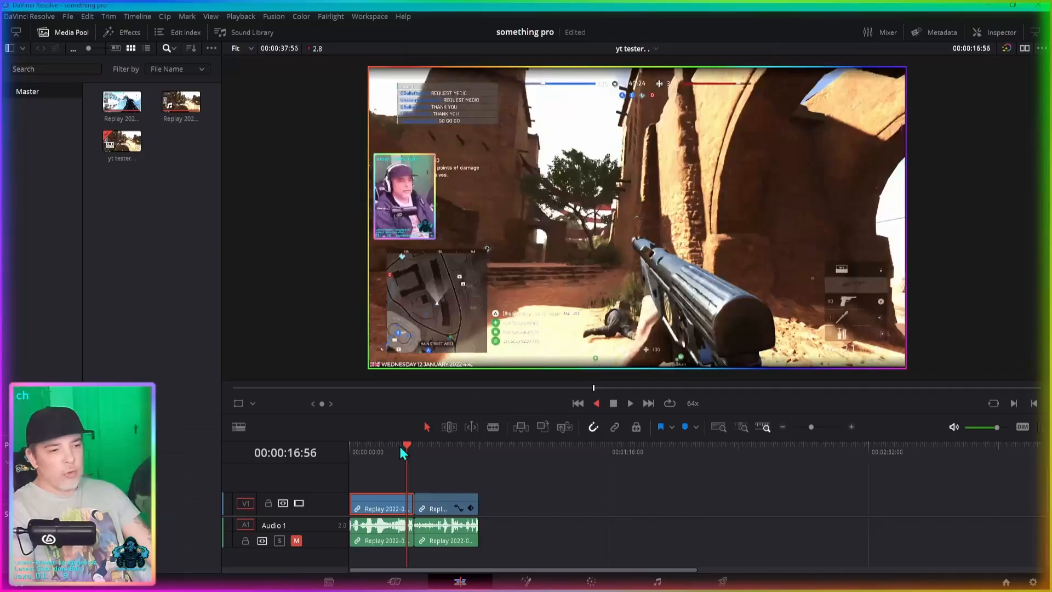
key("l")
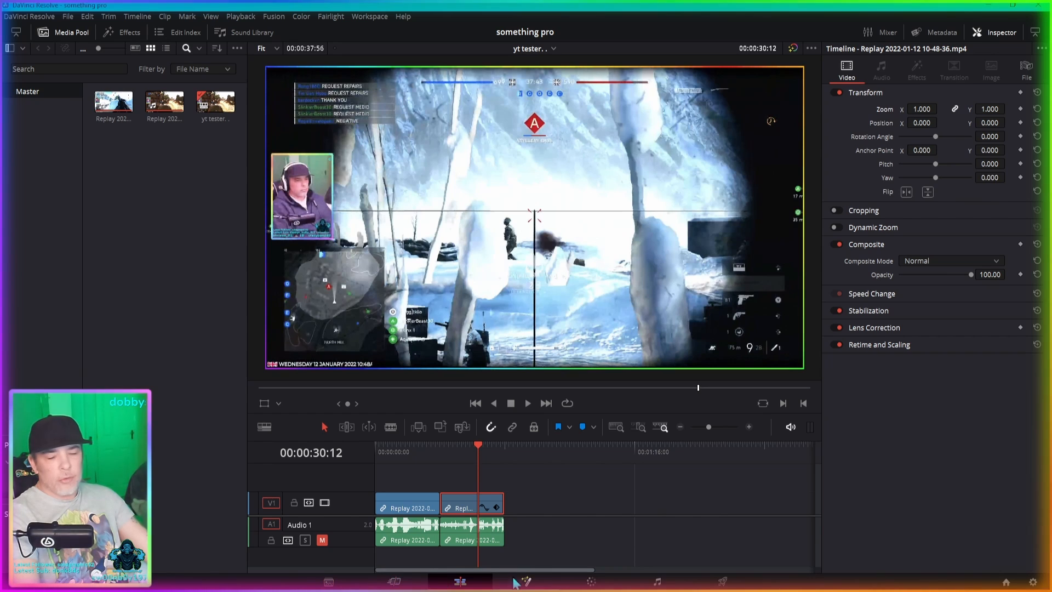
- Visit the Color and Fairlight pages in turn and finish on the Deliver page
left_click(592, 582)
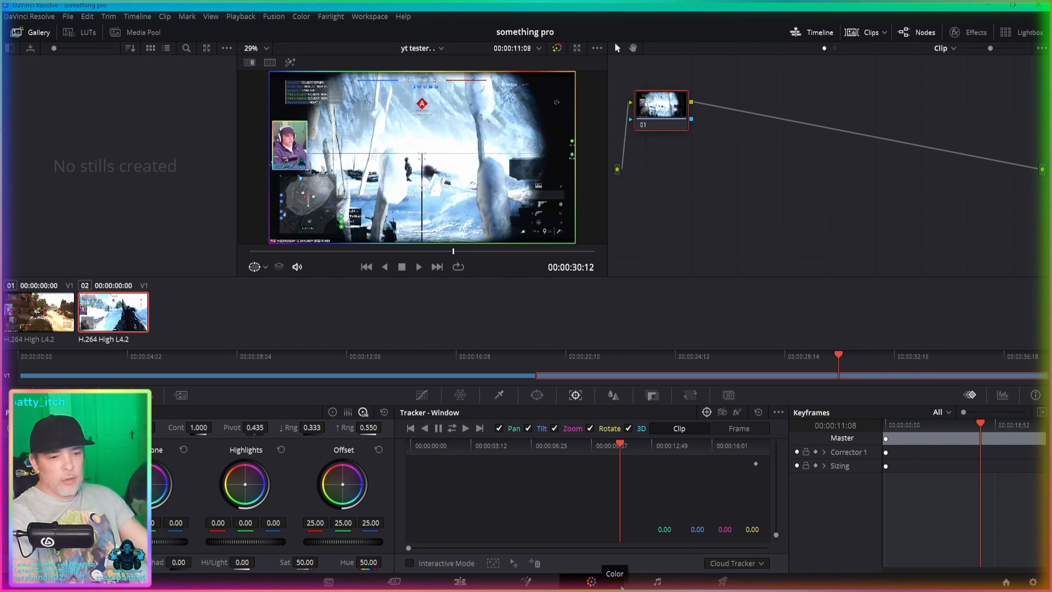
left_click(658, 582)
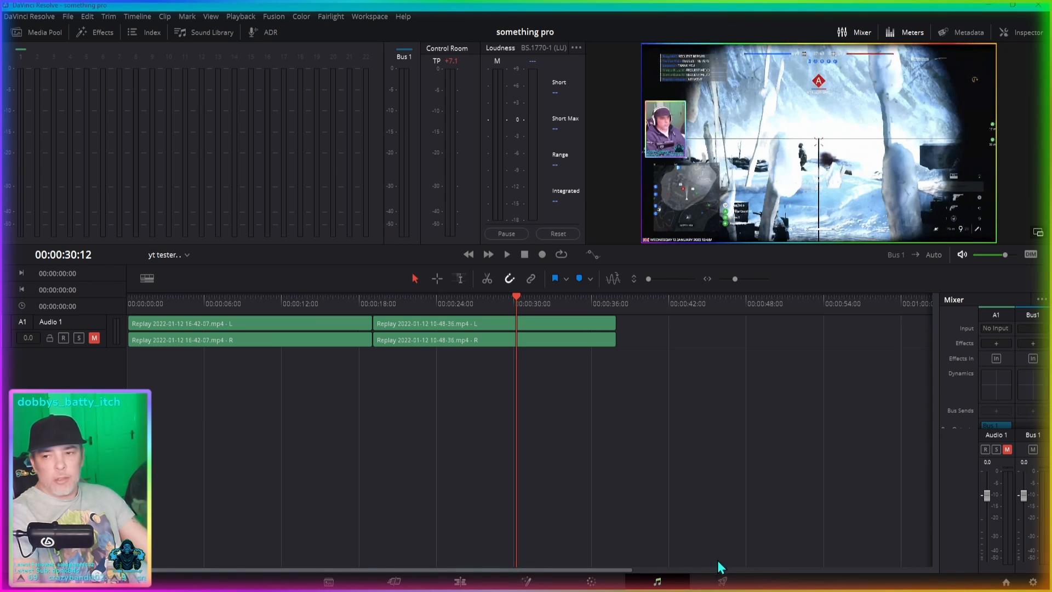
left_click(724, 583)
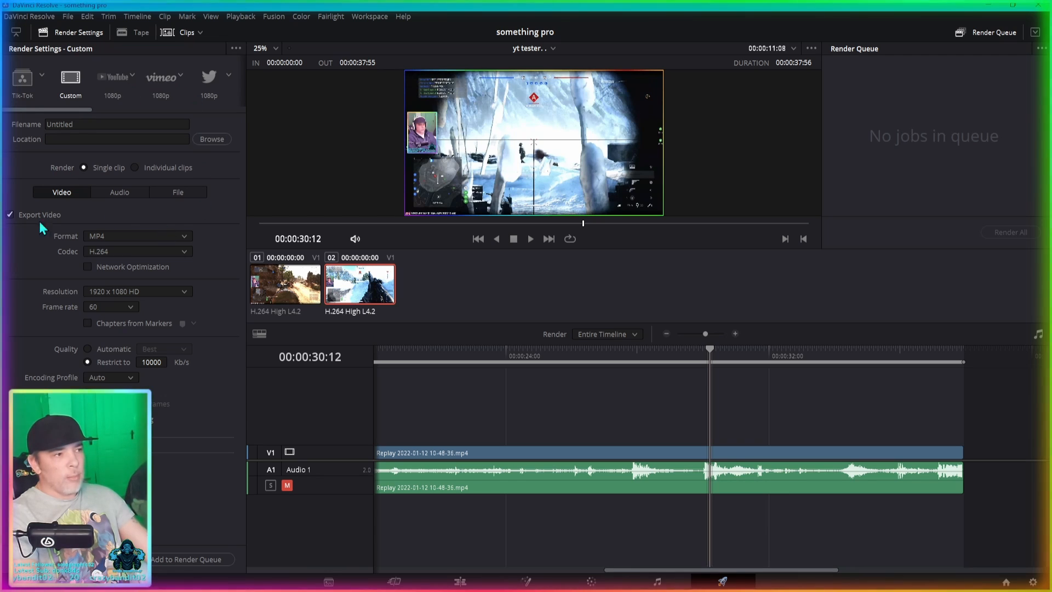
- Choose the YouTube 1080p render preset and name the output file cool
left_click(118, 79)
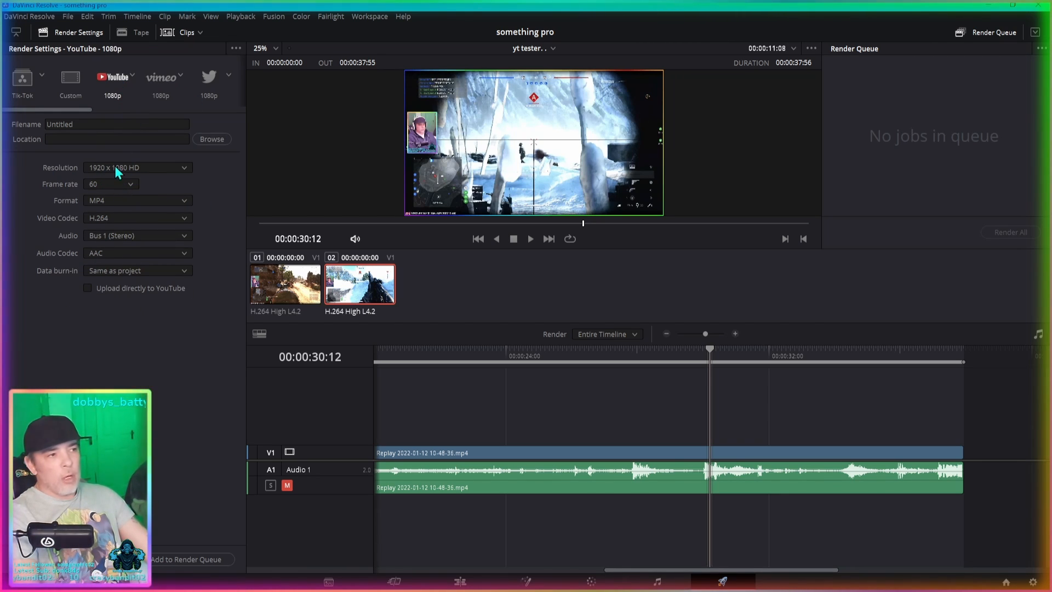
left_click(89, 126)
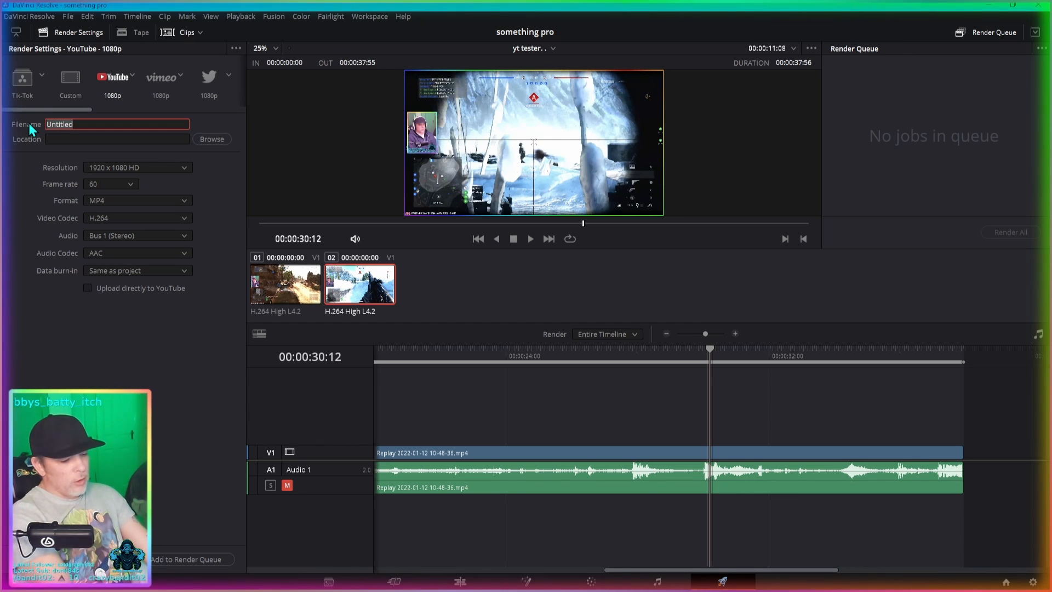
type("cool")
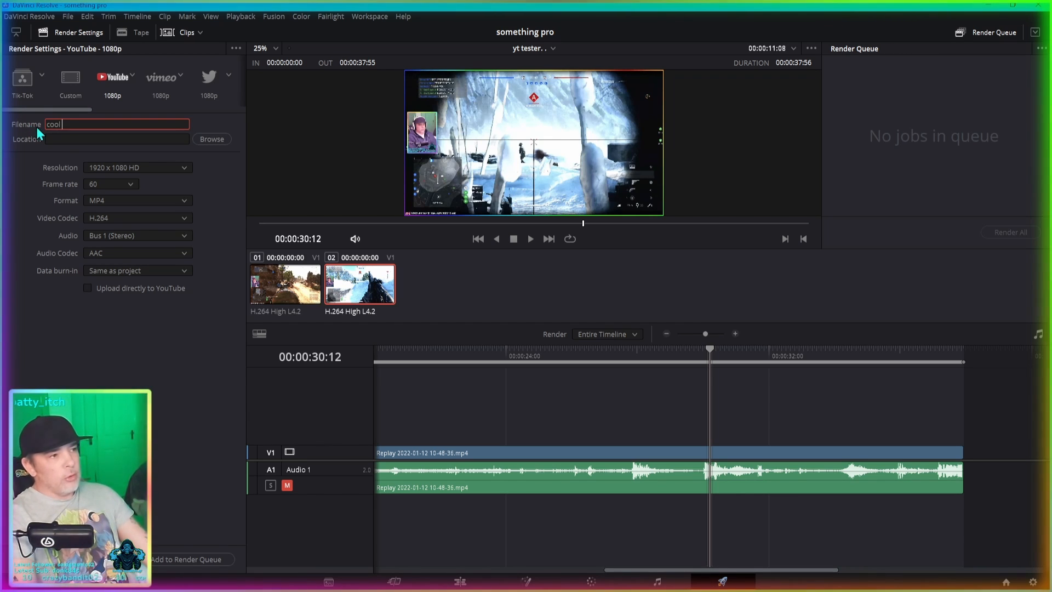
- Set the Desktop as the render location and check the available formats, keeping MP4
left_click(219, 142)
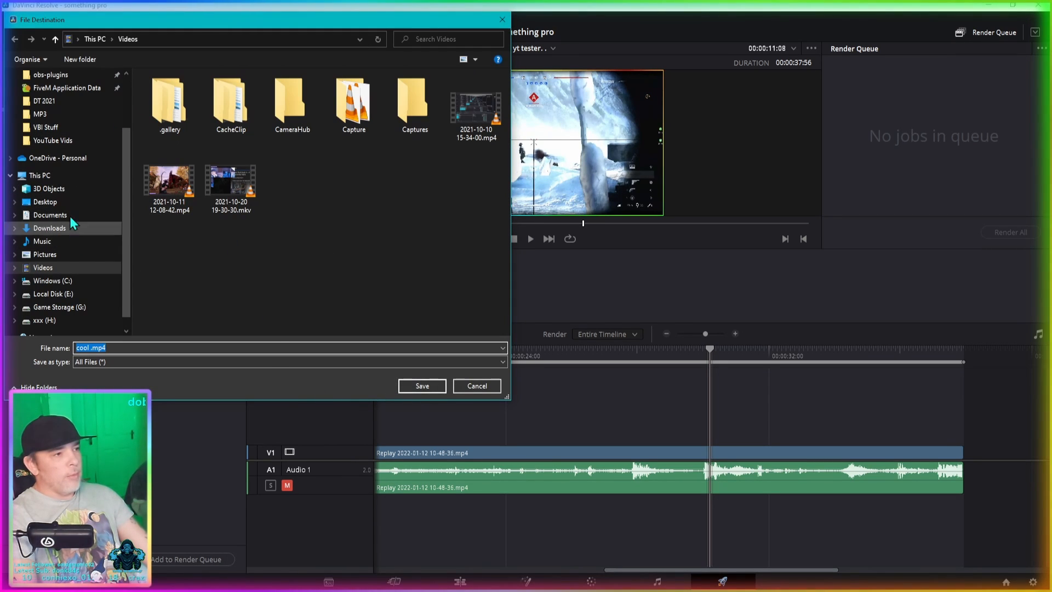
left_click(66, 200)
left_click(422, 387)
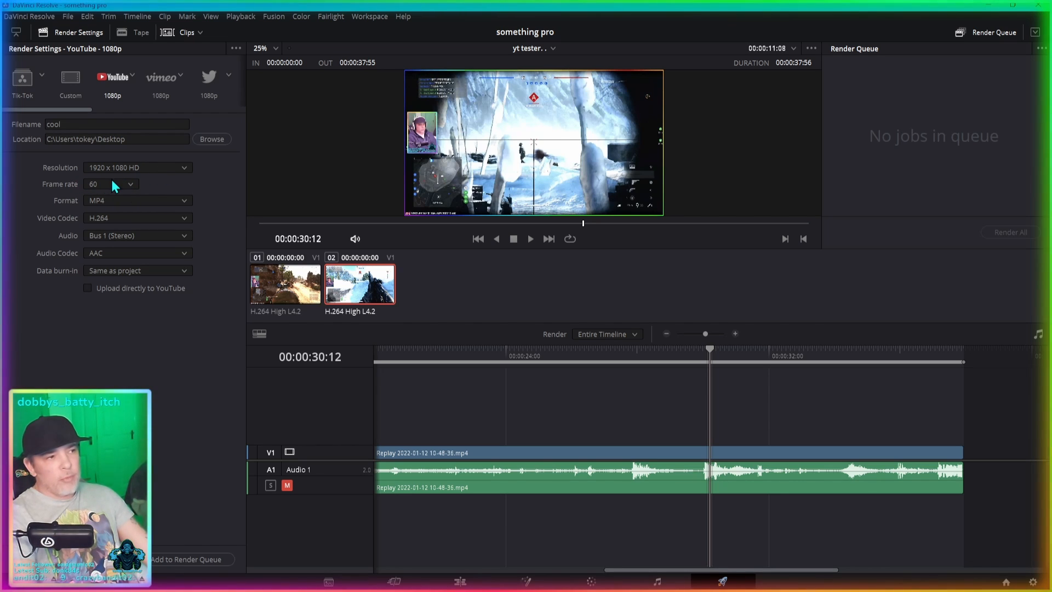
left_click(116, 202)
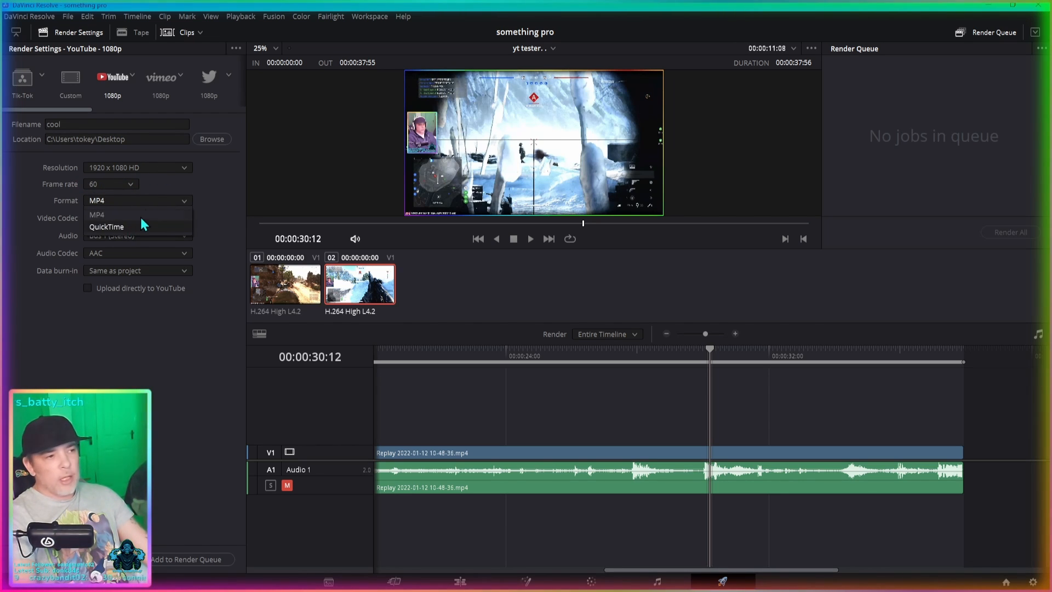
left_click(149, 204)
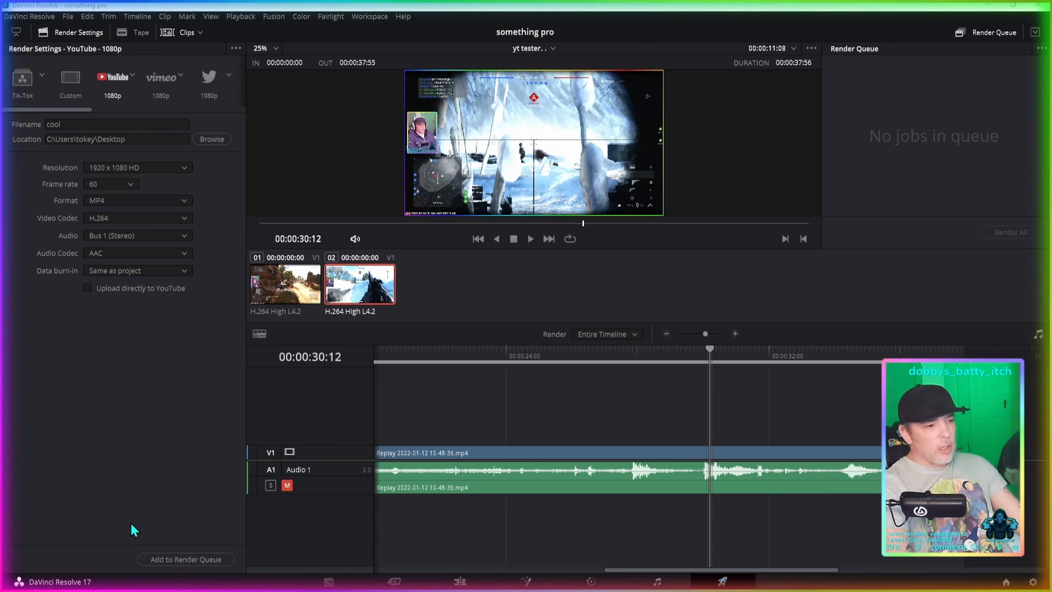
- Add the YouTube 1080p job to the render queue and start rendering it
left_click(164, 559)
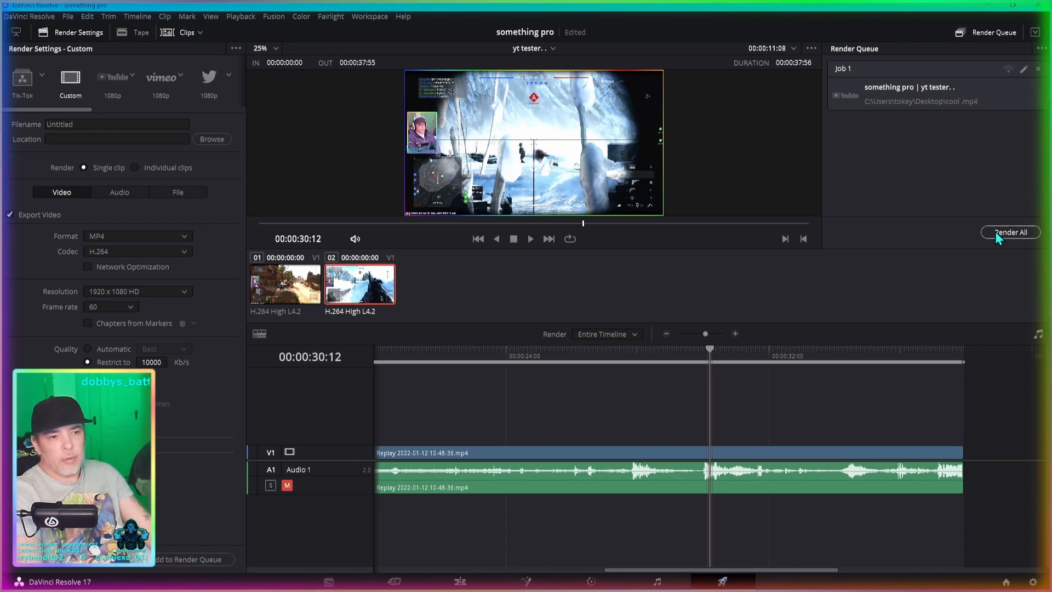
left_click(995, 231)
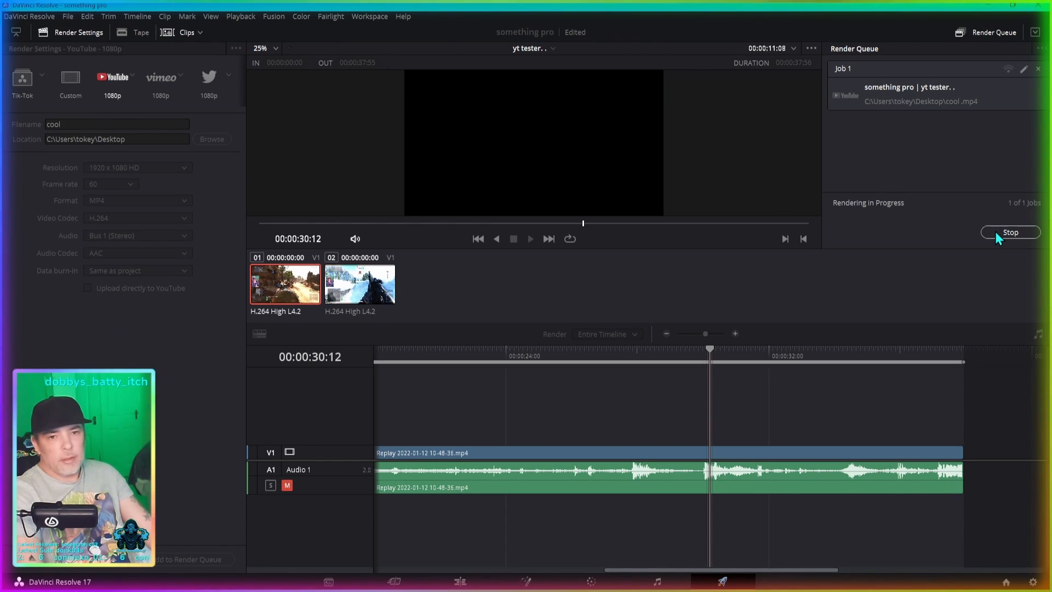